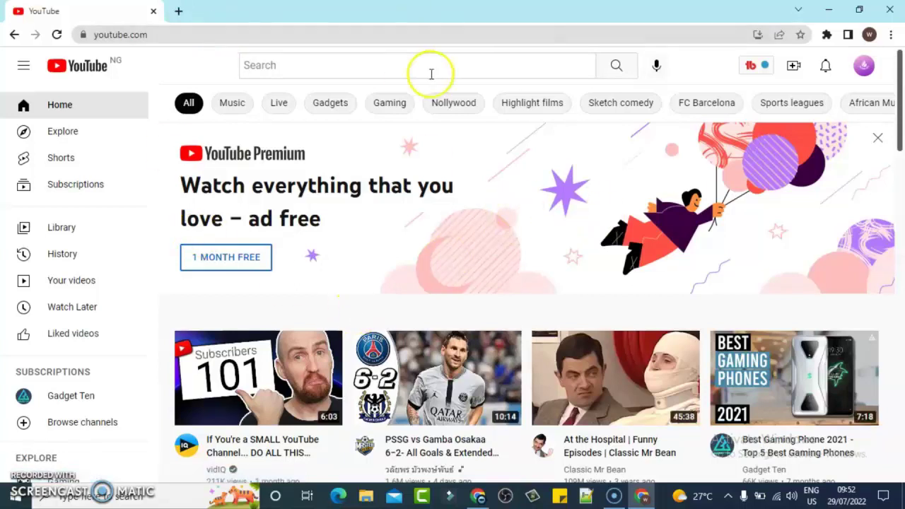
Go to the Wonder Wise channel page and scroll down to its Shorts shelf
click(863, 76)
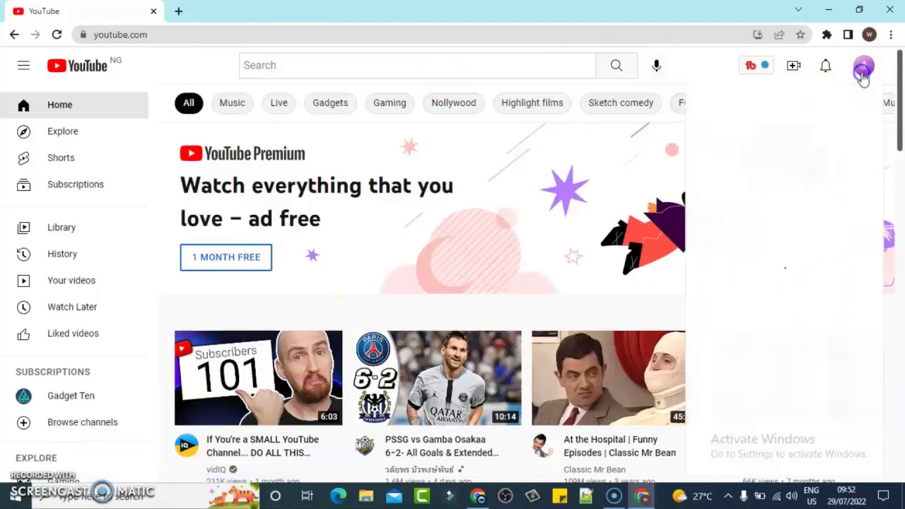
click(708, 131)
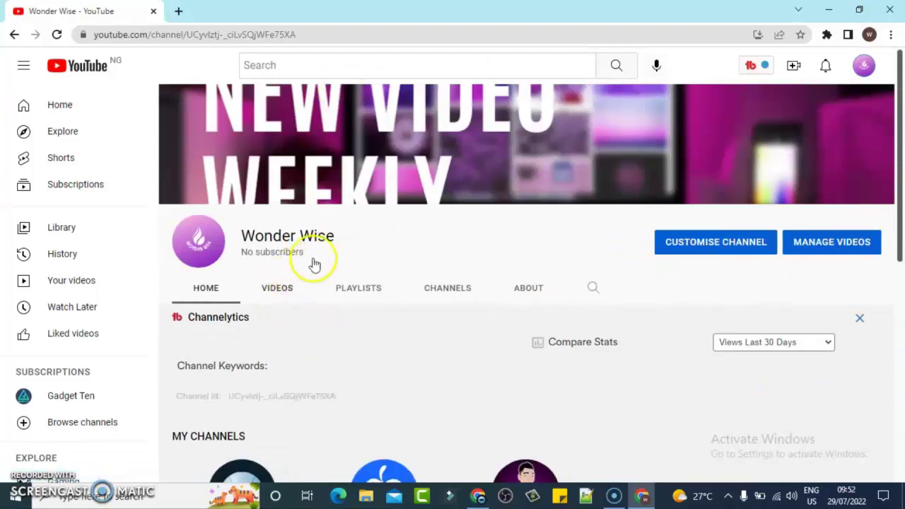
drag(313, 262, 238, 256)
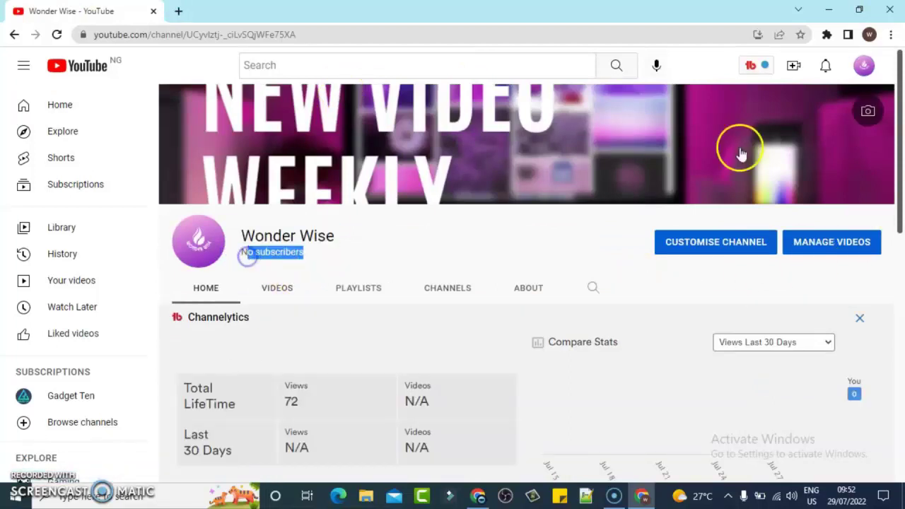
scroll(576, 320, down, 3)
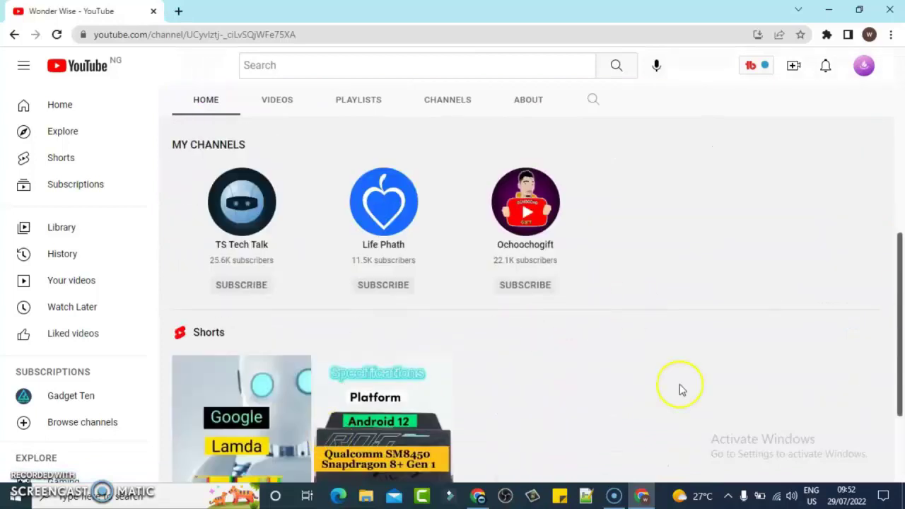
scroll(901, 233, down, 2)
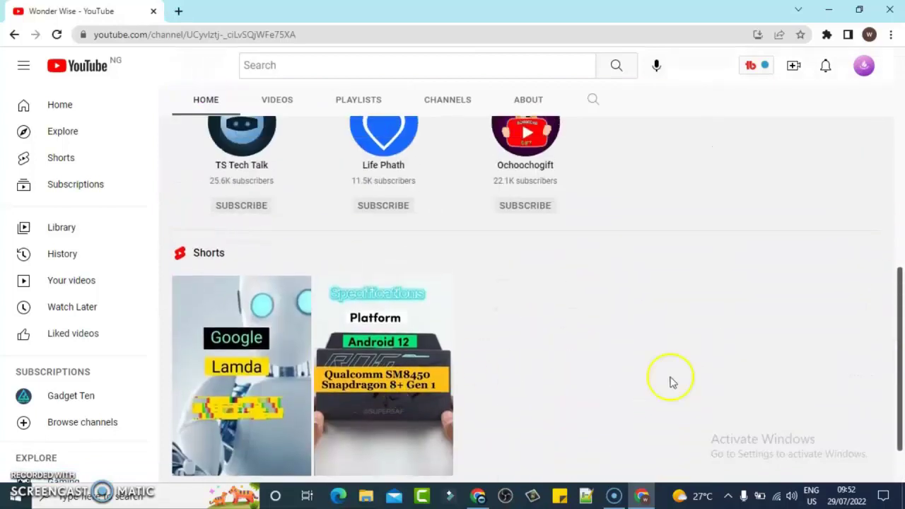
scroll(901, 322, down, 1)
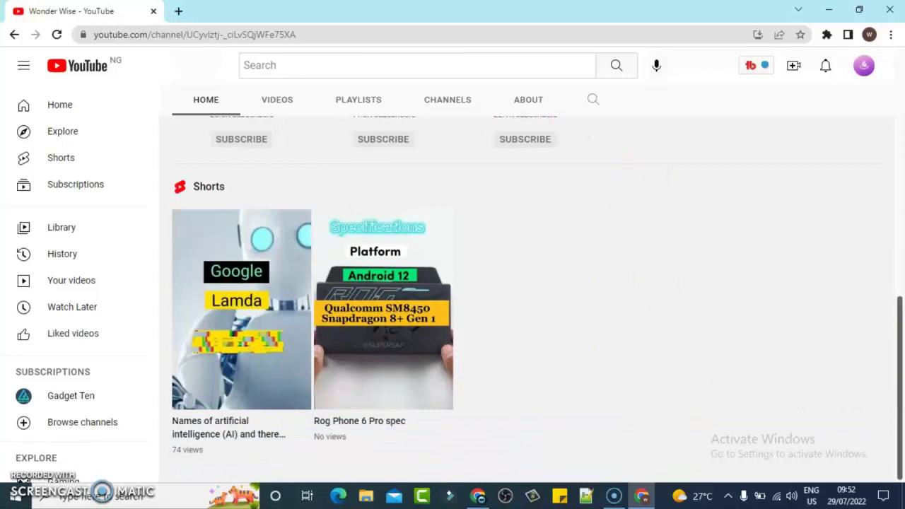
click(180, 12)
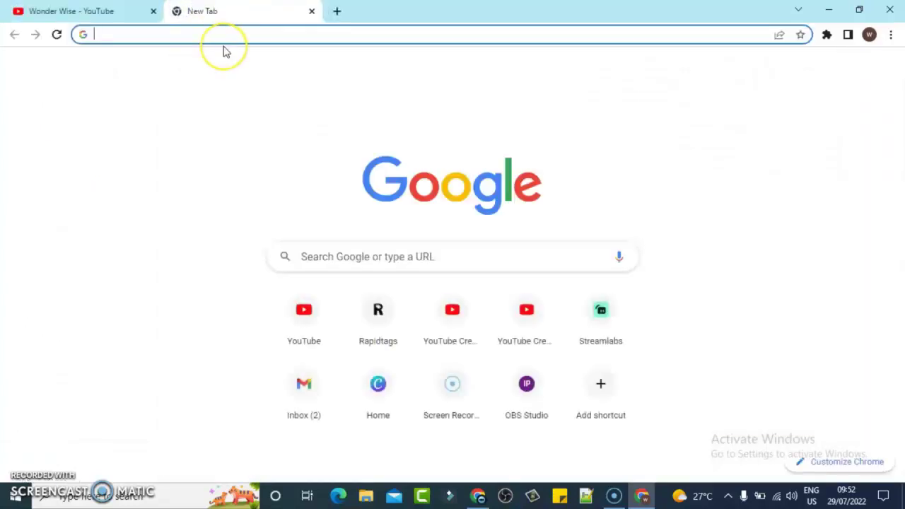
Load studio.youtube.com in the new tab
text(studio.youtube.com)
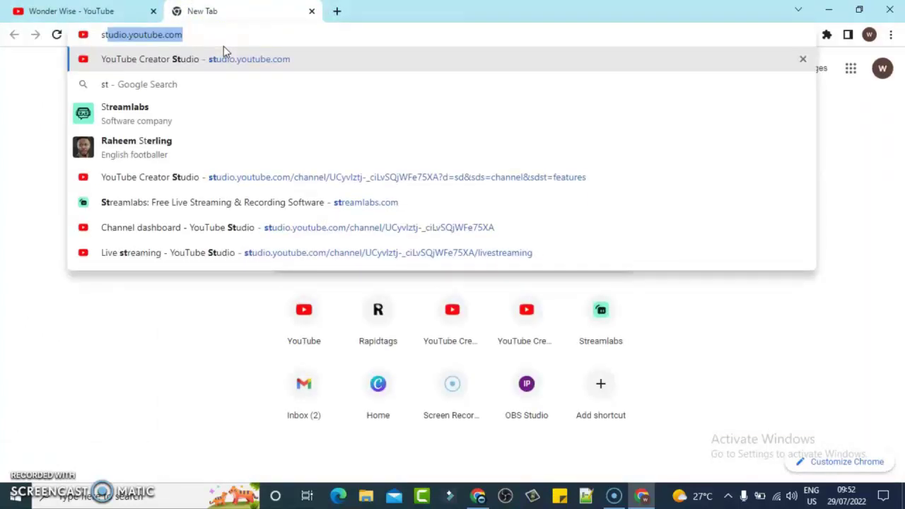
click(215, 36)
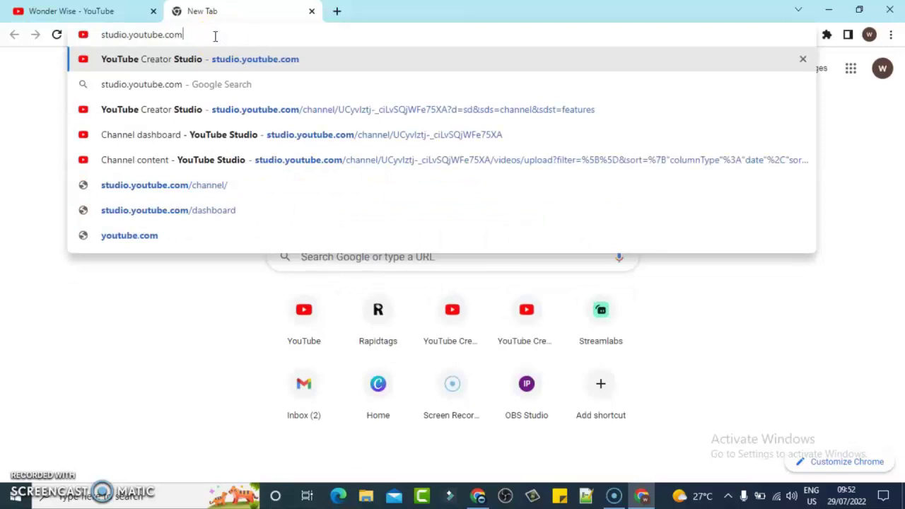
key(Return)
Load streamlabs.com in another tab, then return to the YouTube Studio dashboard
key(ctrl+t)
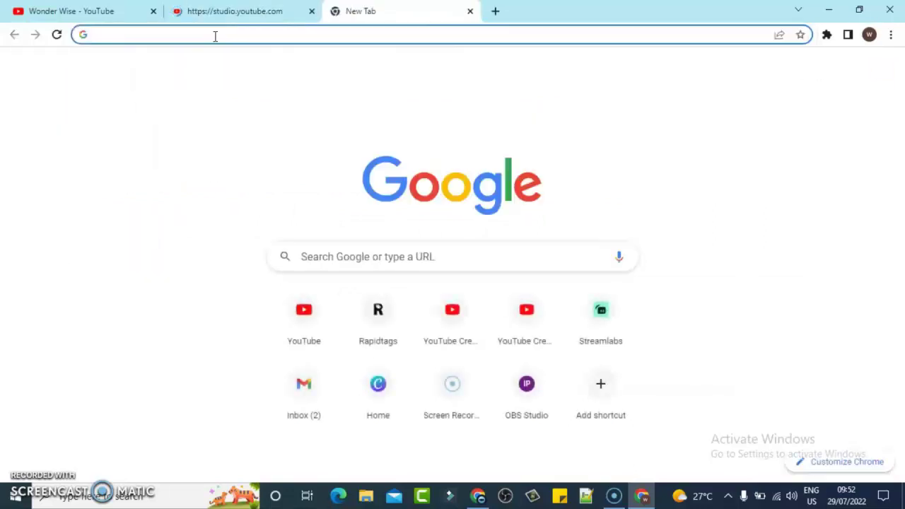
text(stream)
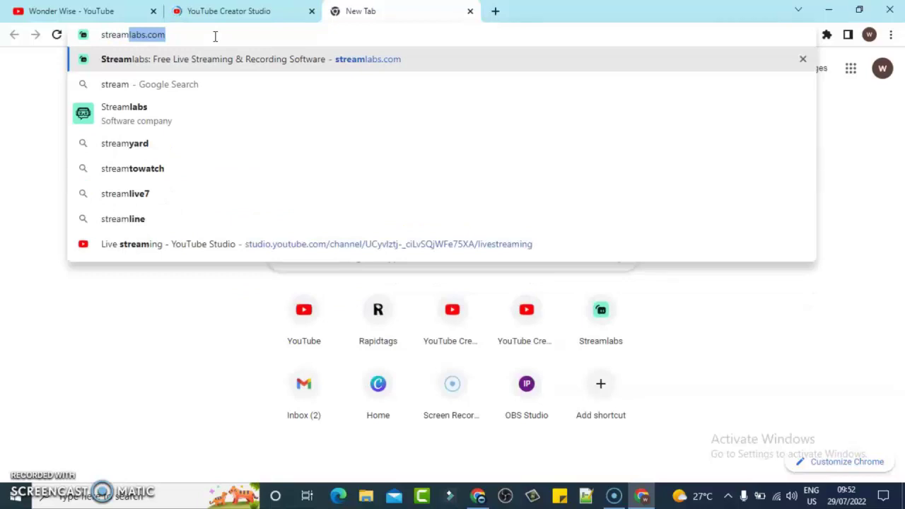
key(Return)
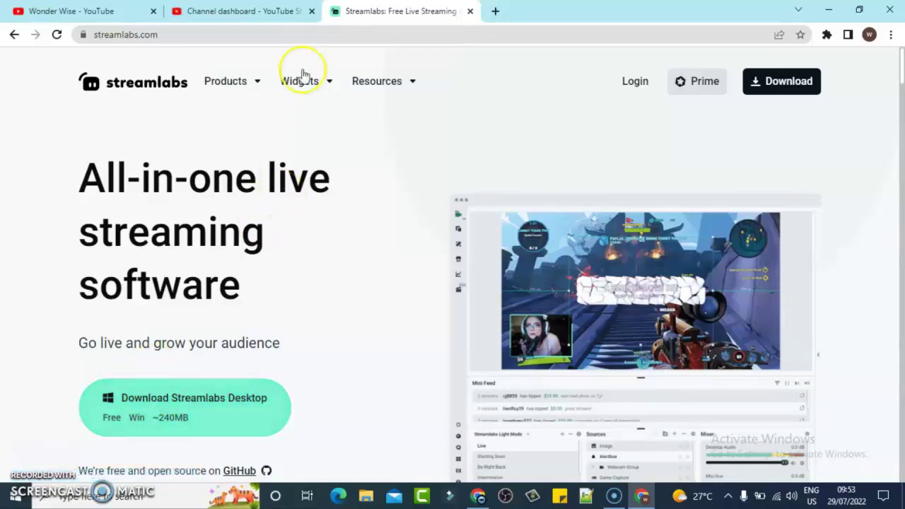
click(240, 10)
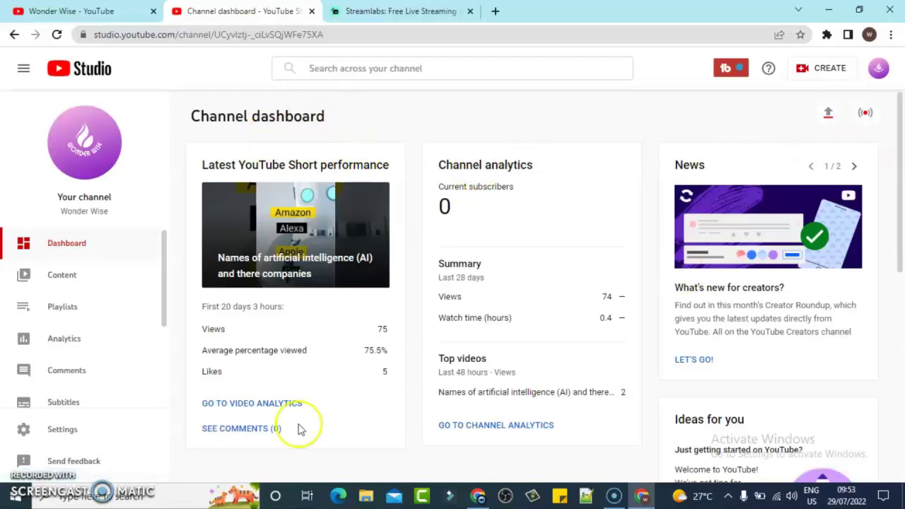
Launch Streamlabs Desktop from the Start menu's app list under S
click(16, 495)
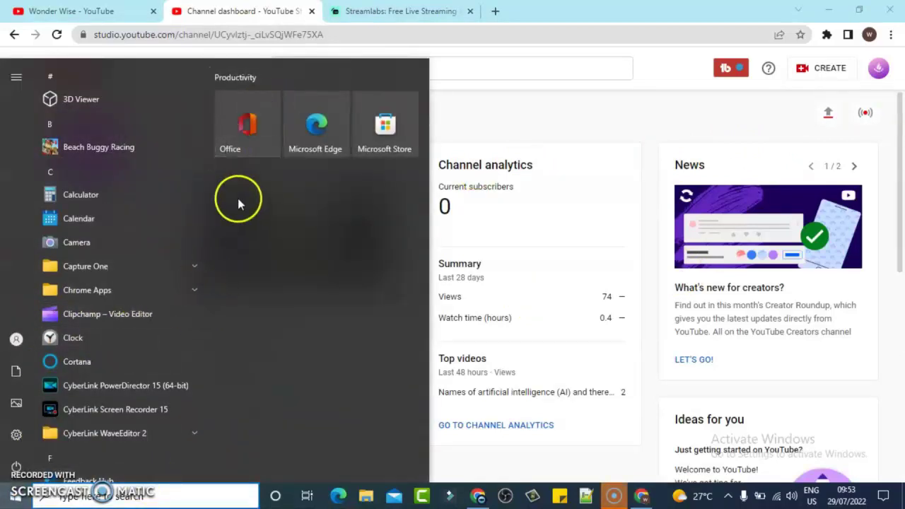
drag(209, 135, 194, 344)
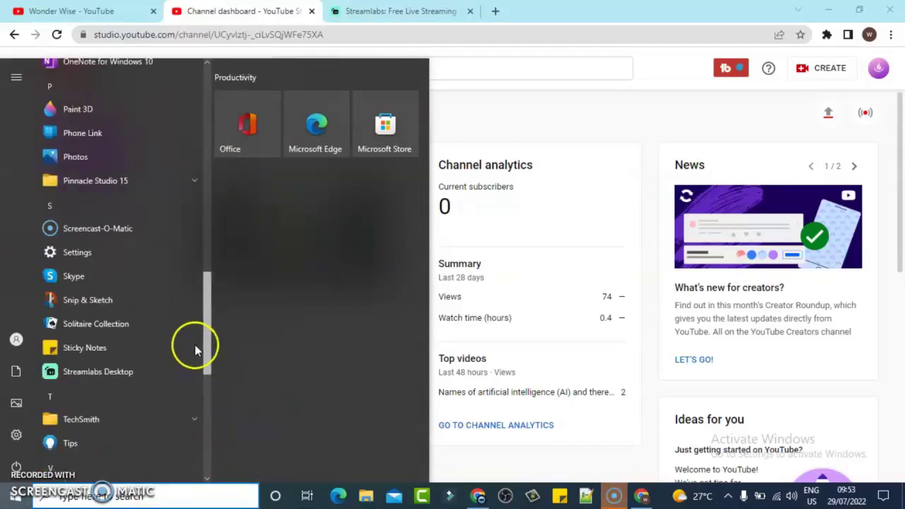
click(113, 374)
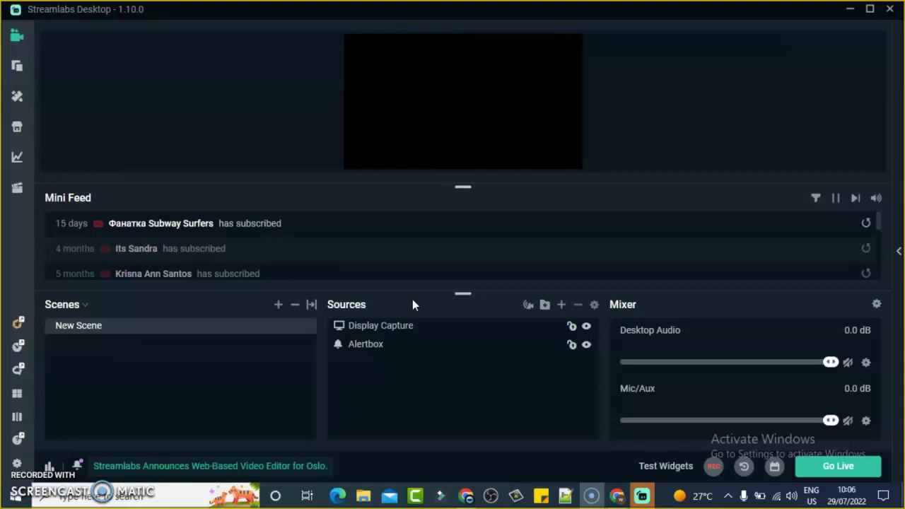
Remove the Display Capture source from New Scene
click(474, 172)
click(387, 330)
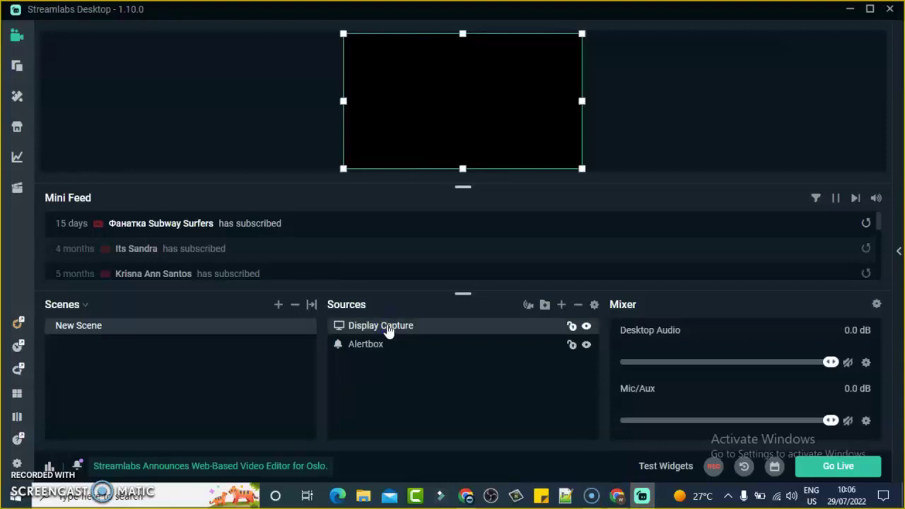
click(543, 368)
right_click(493, 337)
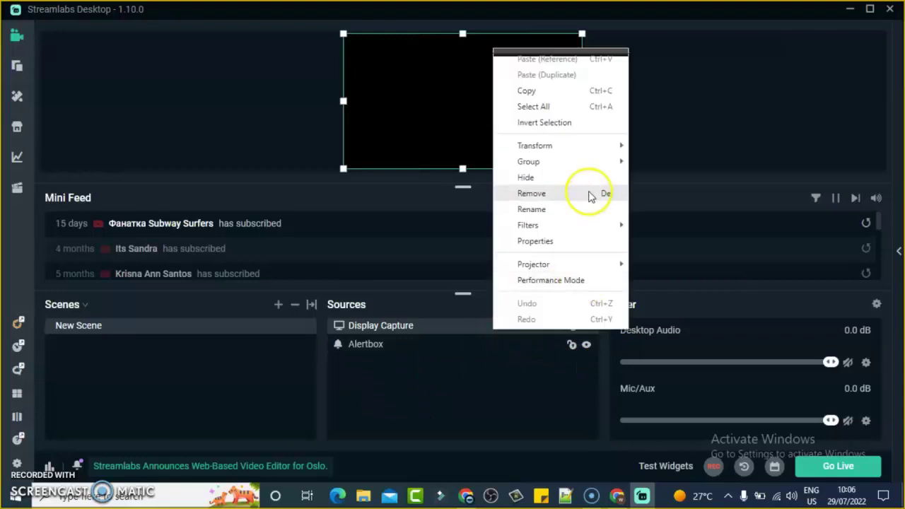
click(564, 195)
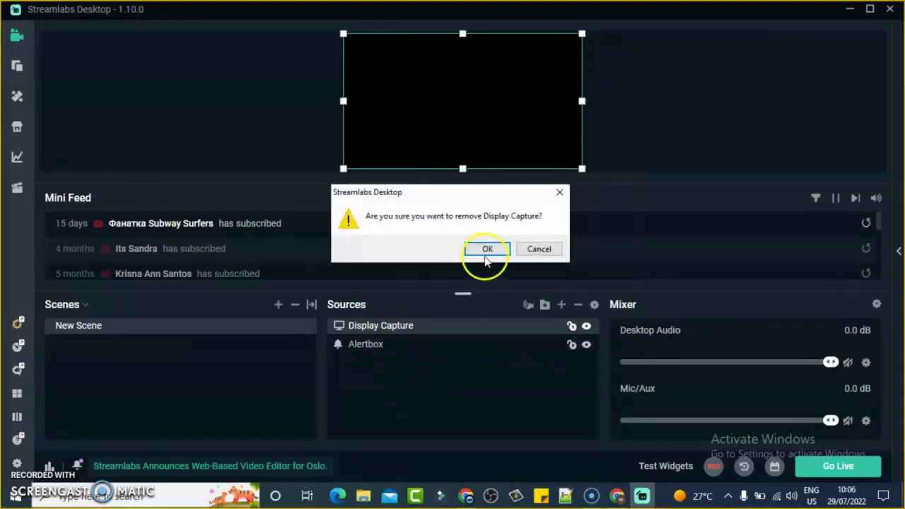
click(483, 249)
Remove the Alertbox source as well
right_click(389, 334)
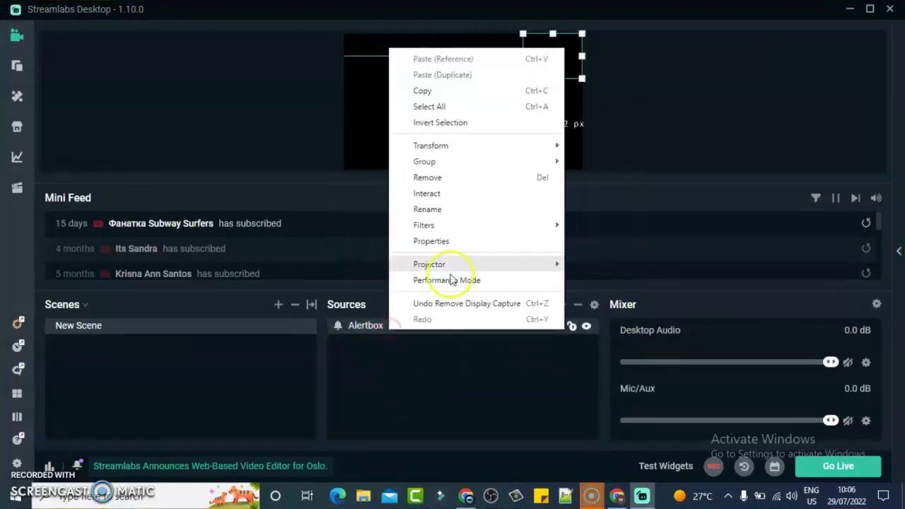
click(438, 177)
click(481, 252)
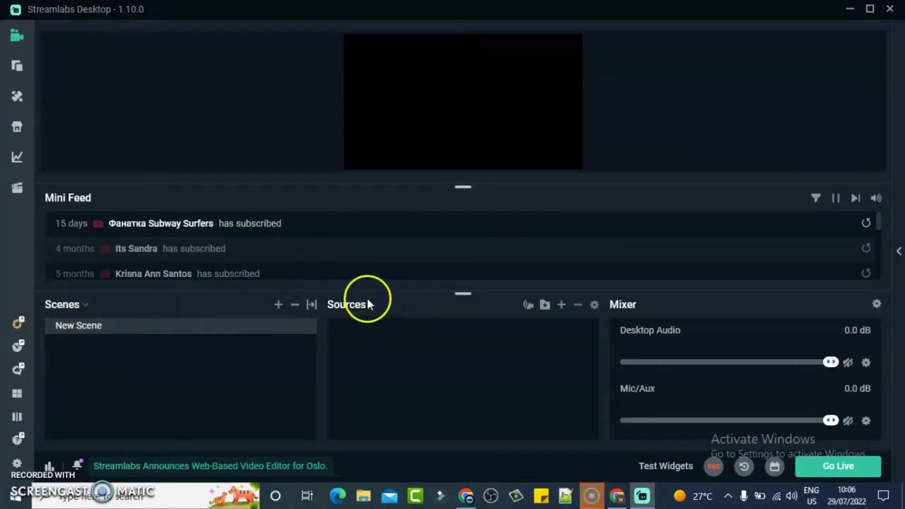
Add a new Alertbox source to New Scene with default settings
click(562, 307)
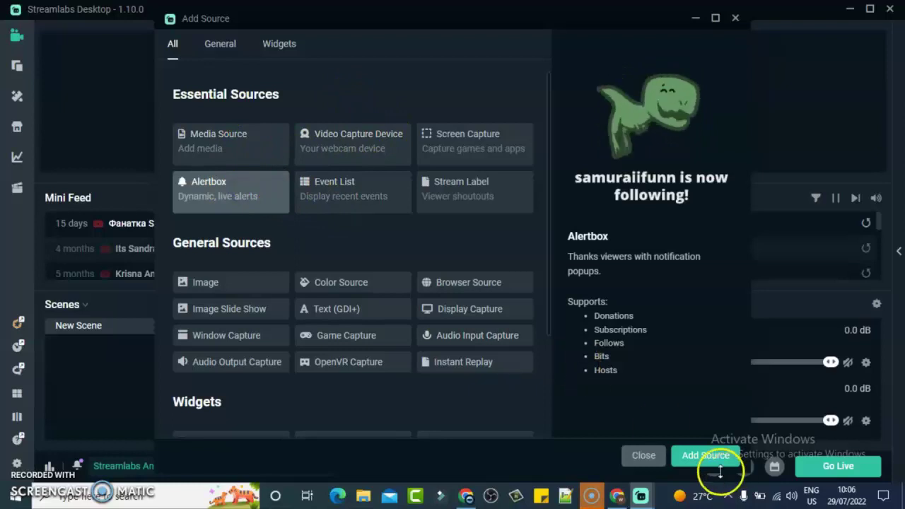
click(705, 455)
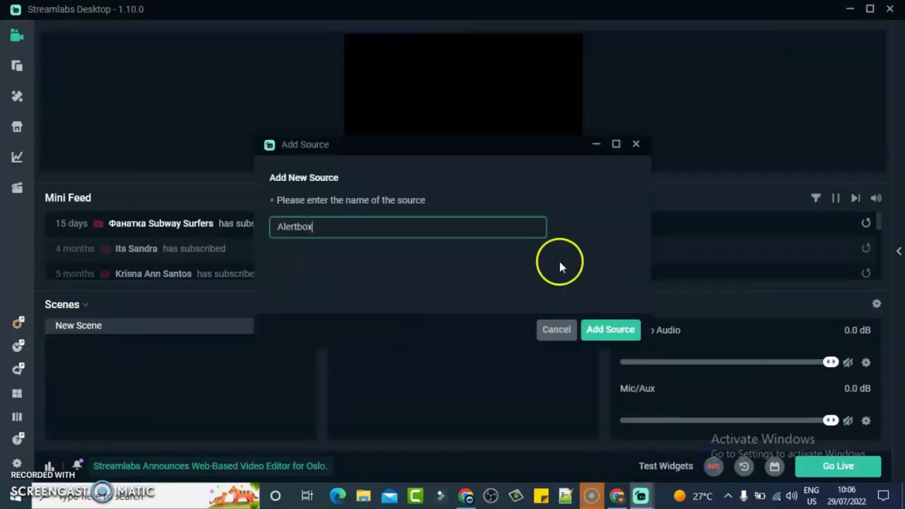
click(610, 329)
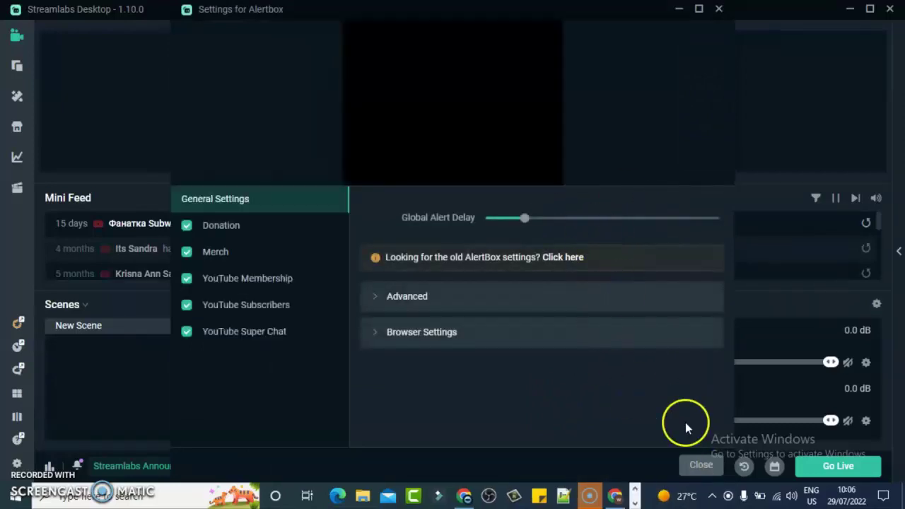
click(701, 465)
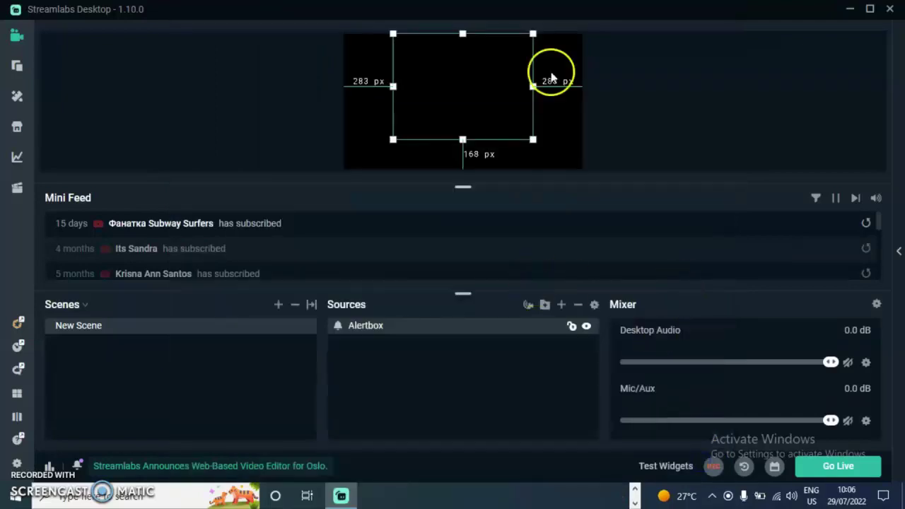
Shrink the Alertbox and move it to the preview's top-right corner
drag(532, 139, 463, 87)
drag(426, 64, 544, 71)
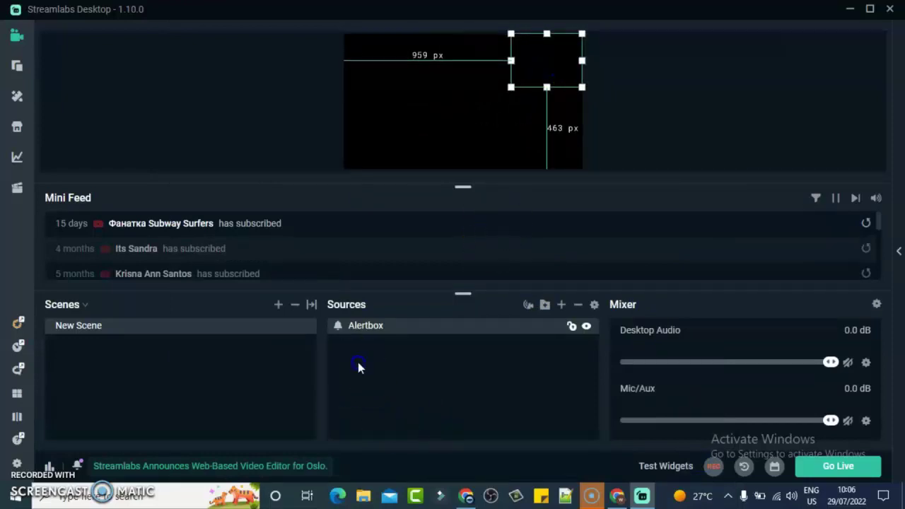
click(562, 306)
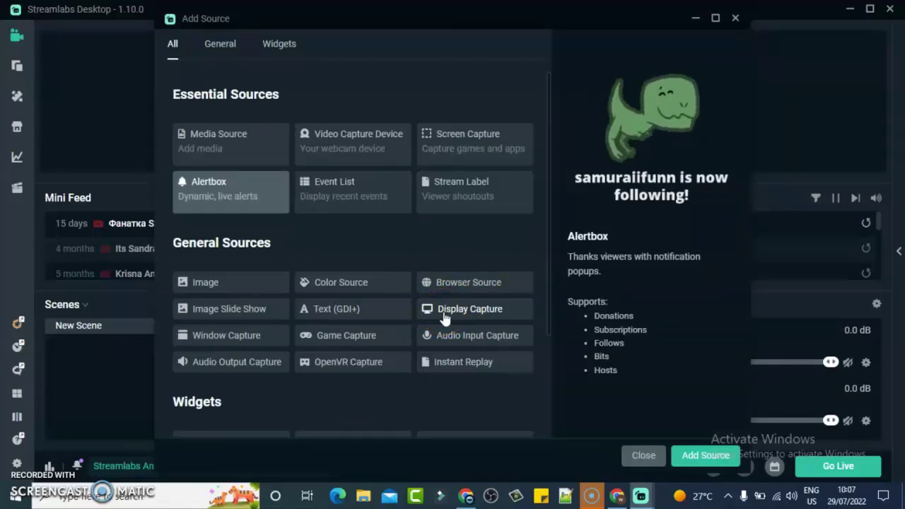
Add a source named Display Capture capturing Display 1, the primary monitor
click(450, 282)
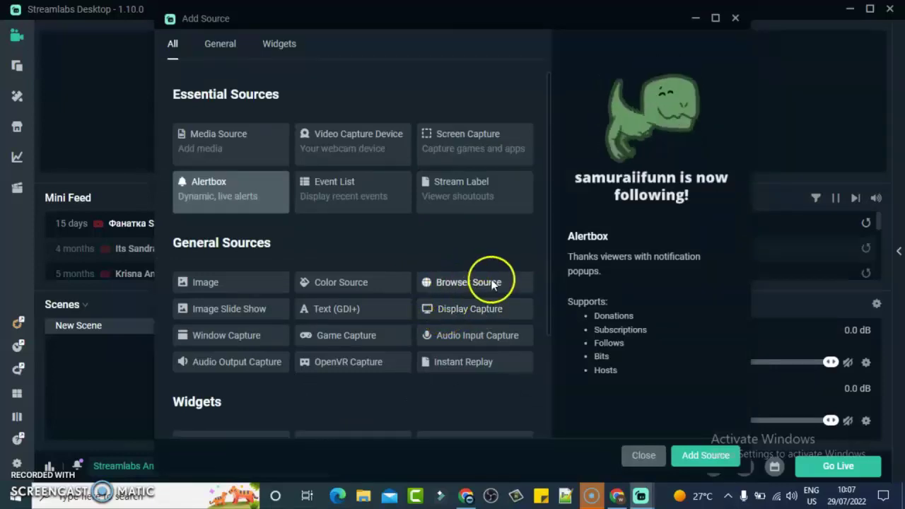
click(459, 313)
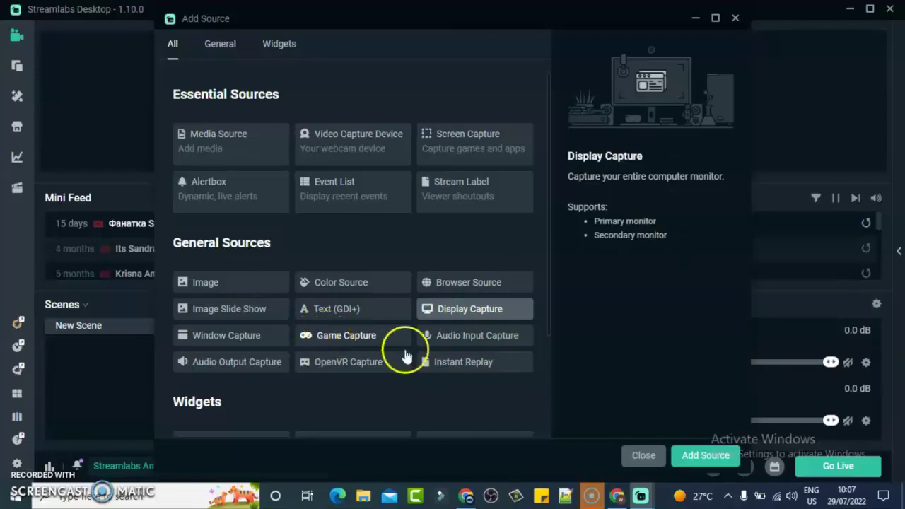
click(705, 455)
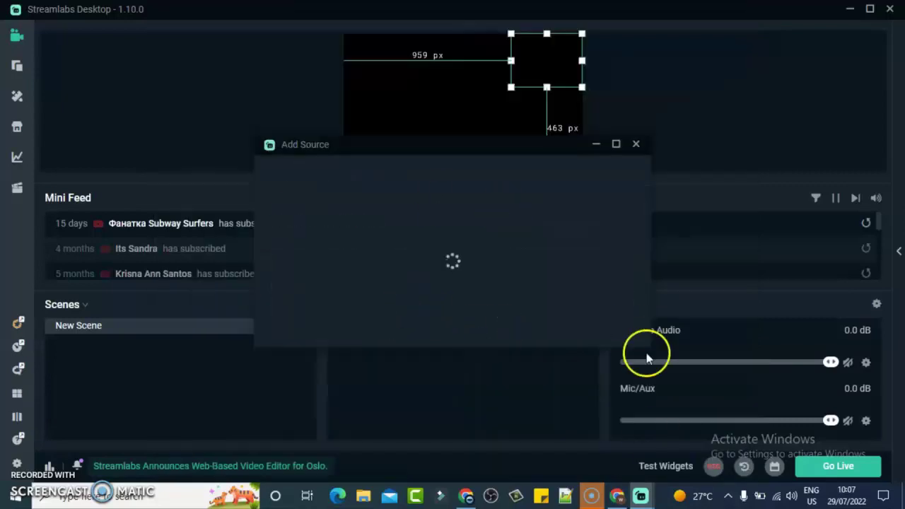
click(622, 332)
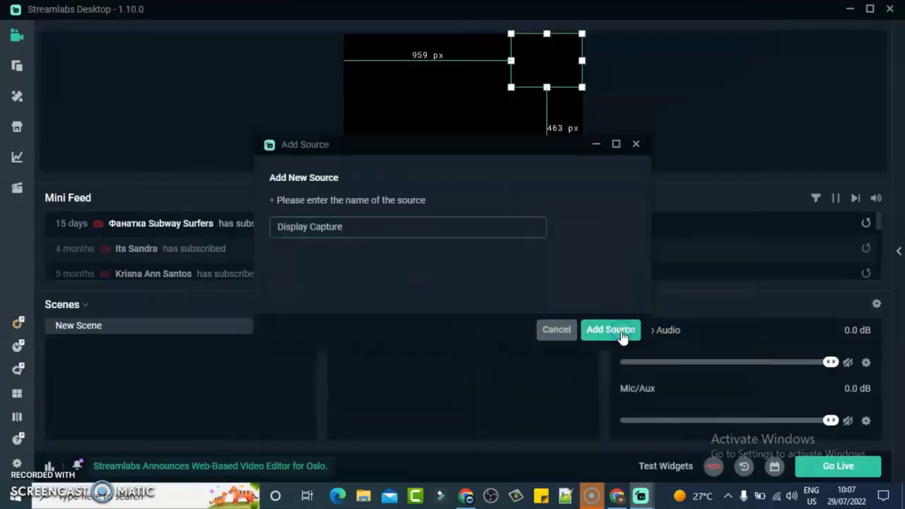
click(622, 332)
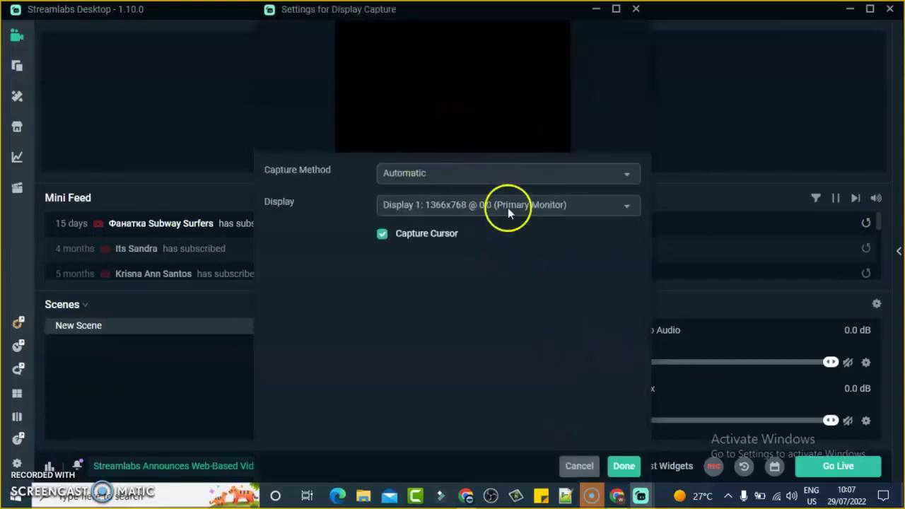
click(622, 466)
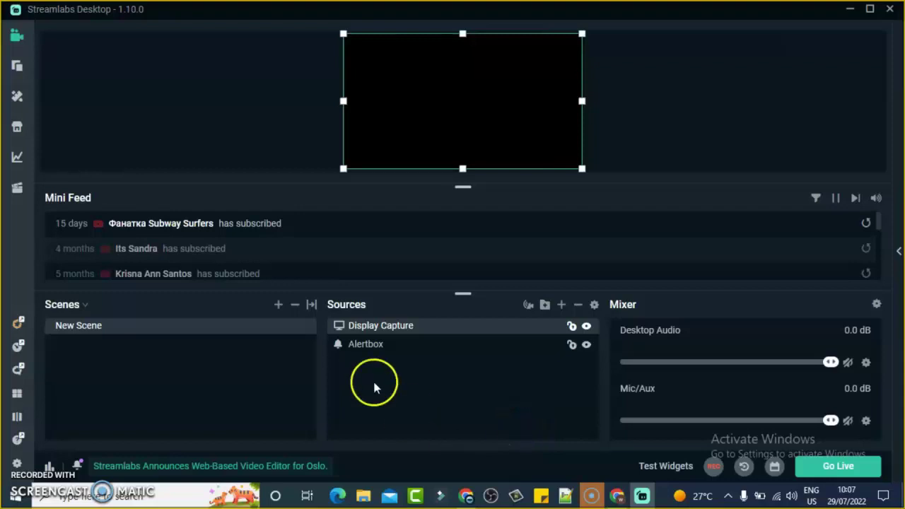
Log out of the YouTube account from the Stream settings, confirming with Yes
click(16, 465)
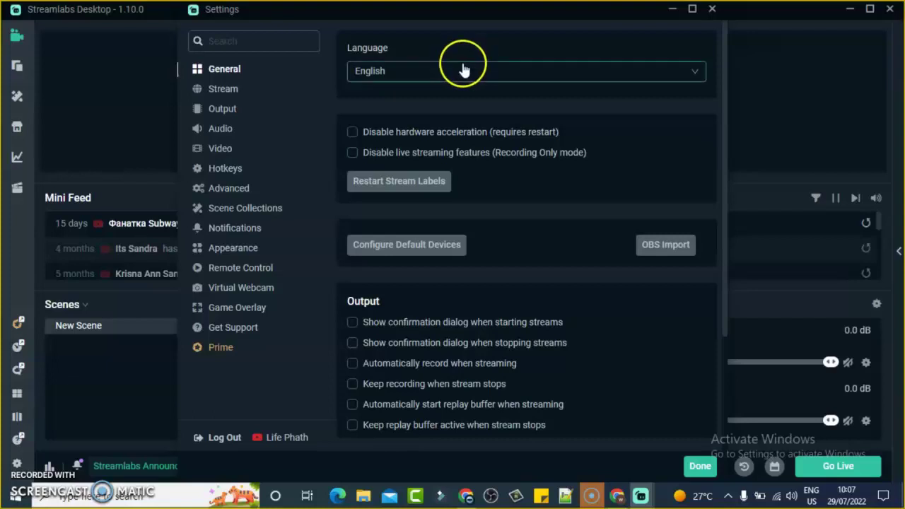
click(241, 91)
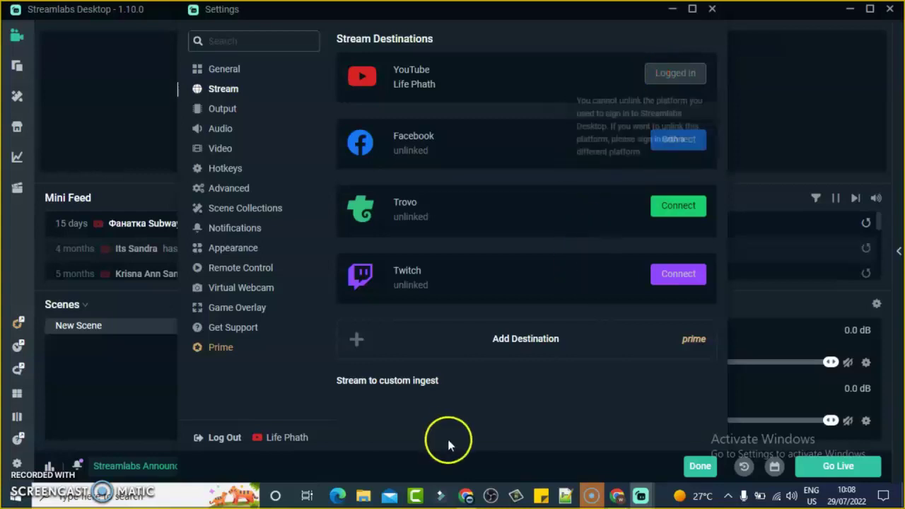
click(223, 439)
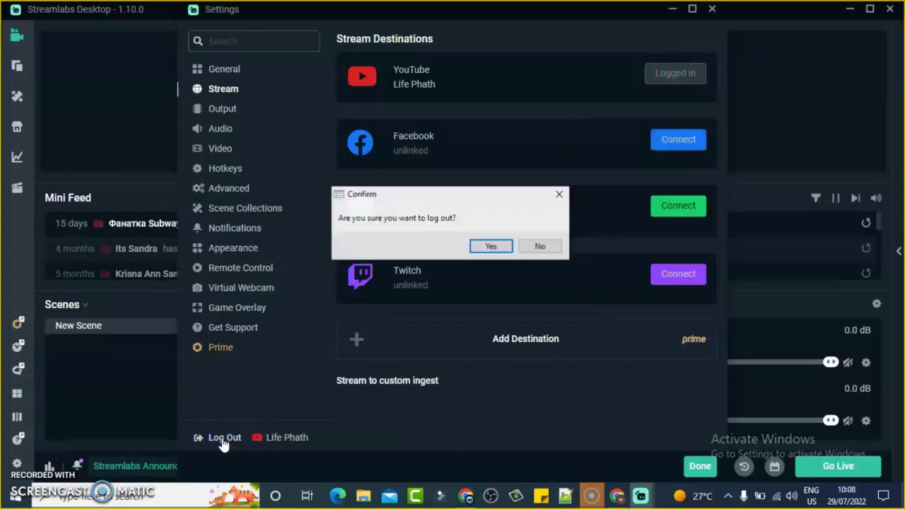
click(493, 246)
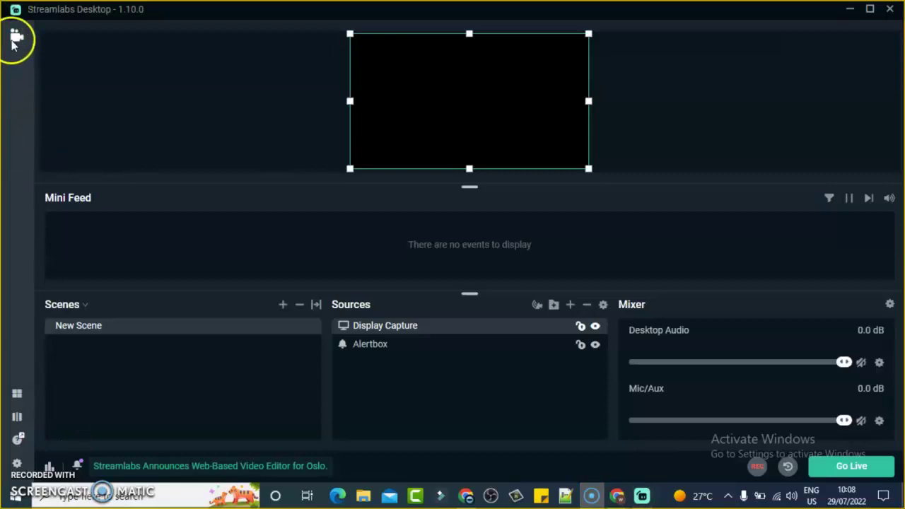
Set the stream to Streaming Services, YouTube - RTMPS, using the Primary YouTube ingest server
click(17, 464)
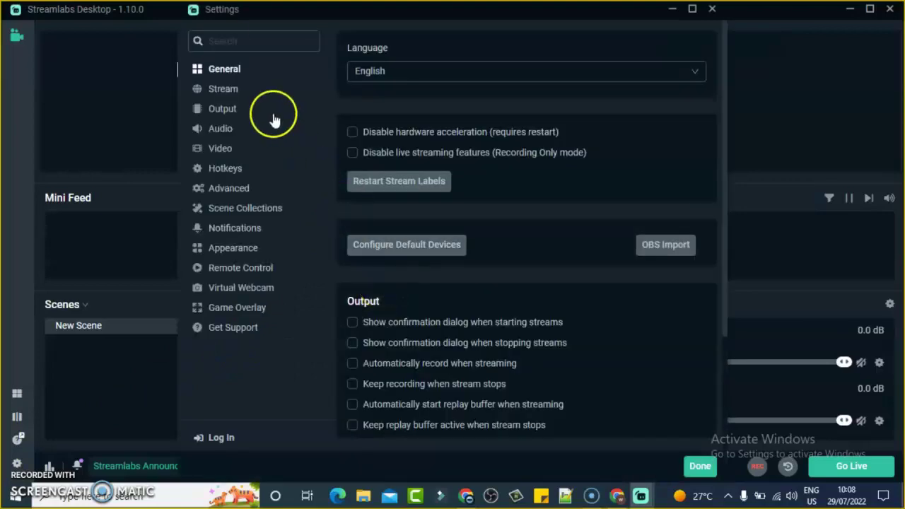
click(226, 89)
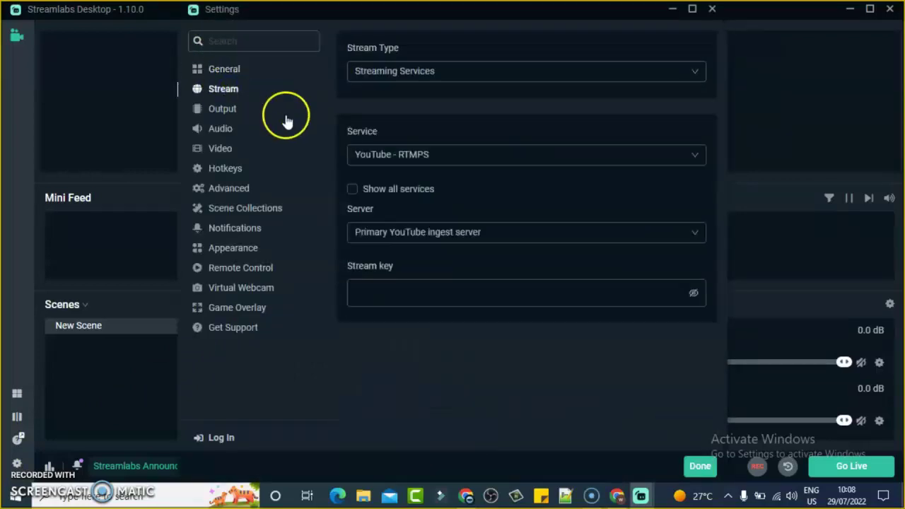
click(386, 77)
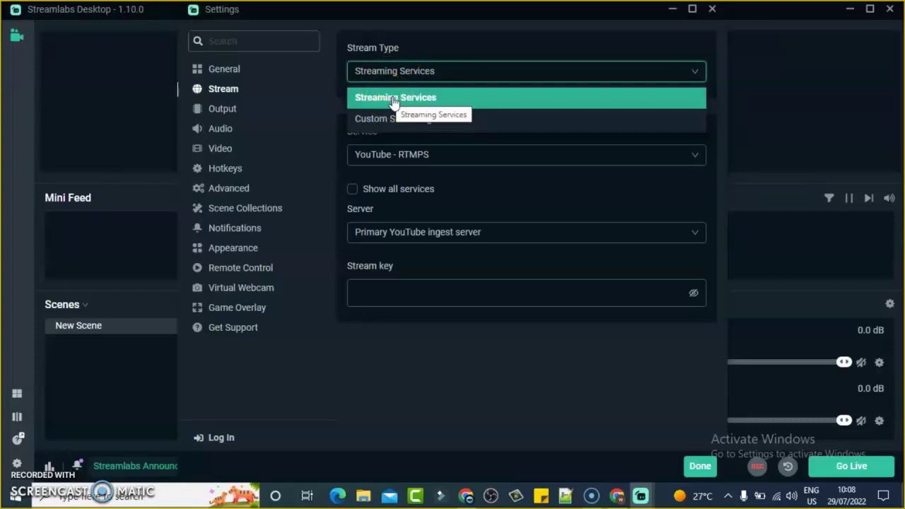
click(400, 99)
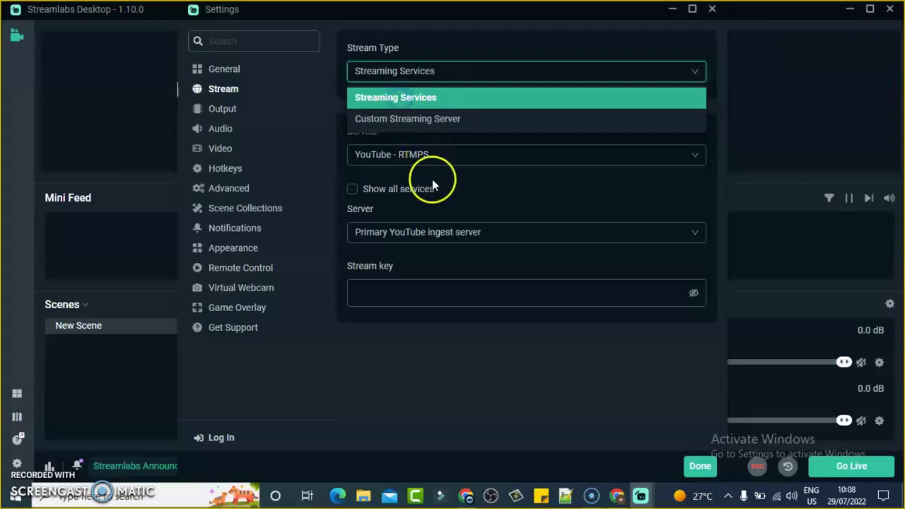
click(435, 158)
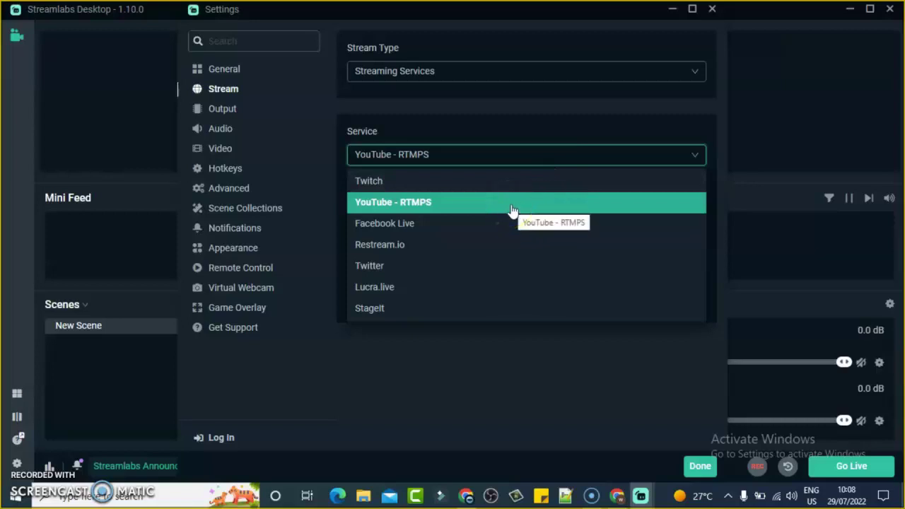
click(434, 202)
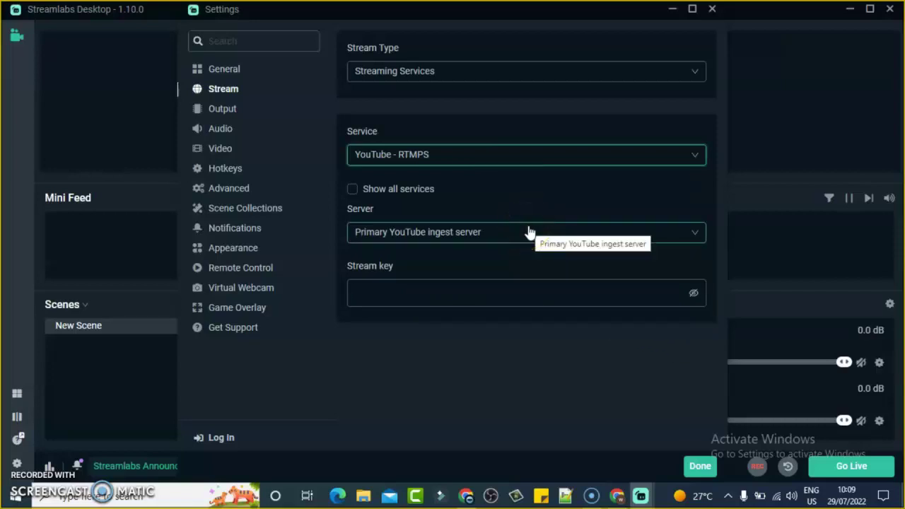
click(477, 236)
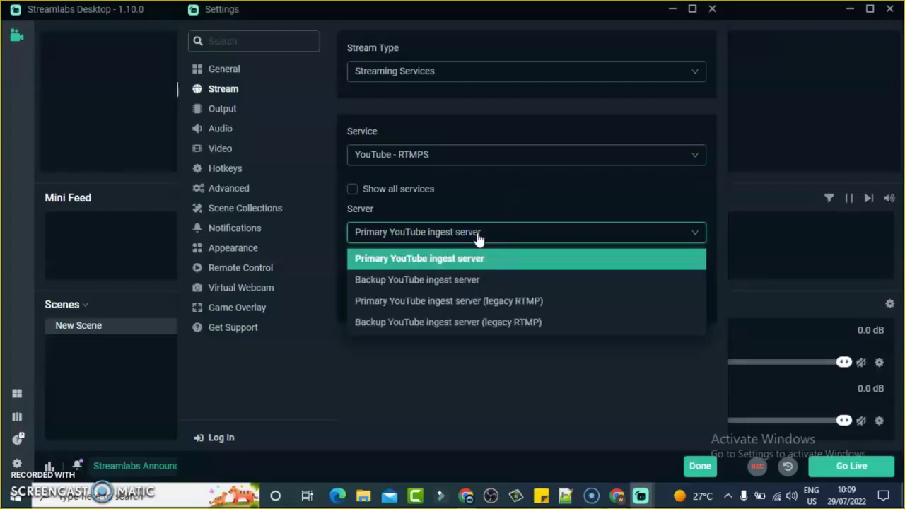
click(467, 258)
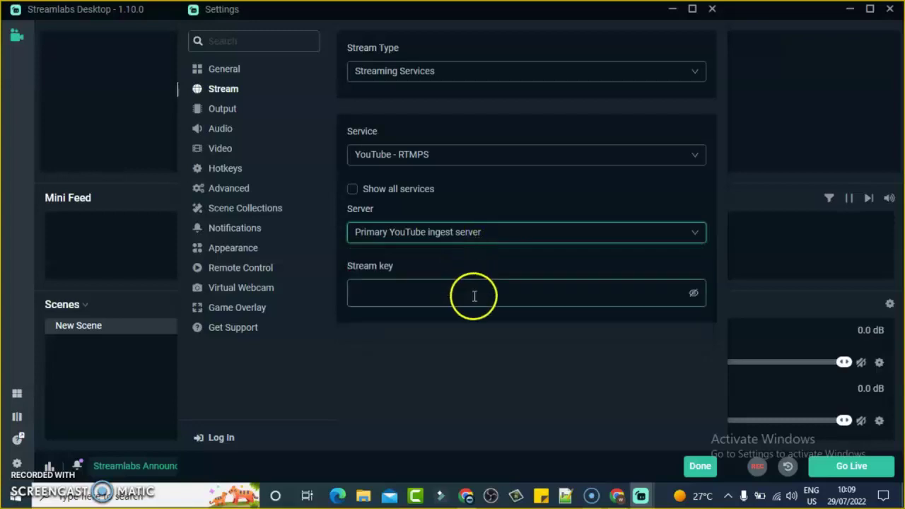
From the YouTube Studio dashboard in Chrome, start Go live to reach the Live Control Room
click(616, 495)
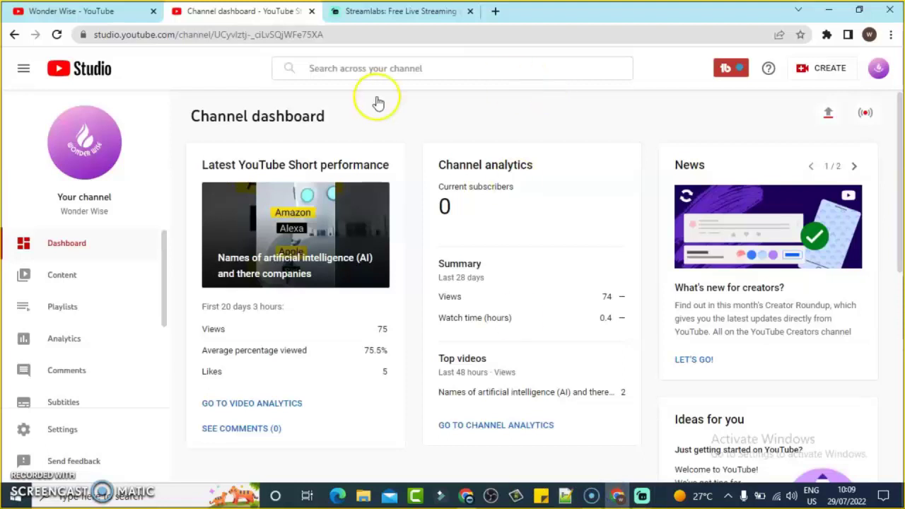
click(862, 117)
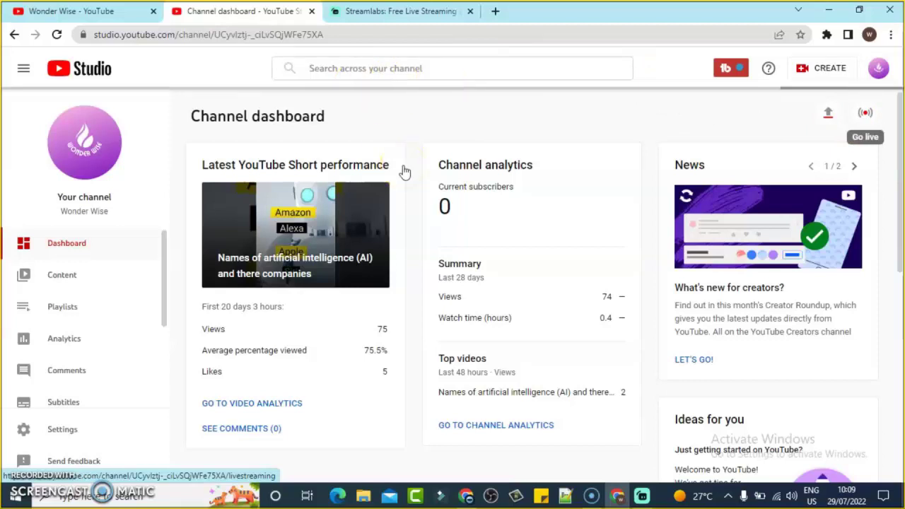
click(351, 189)
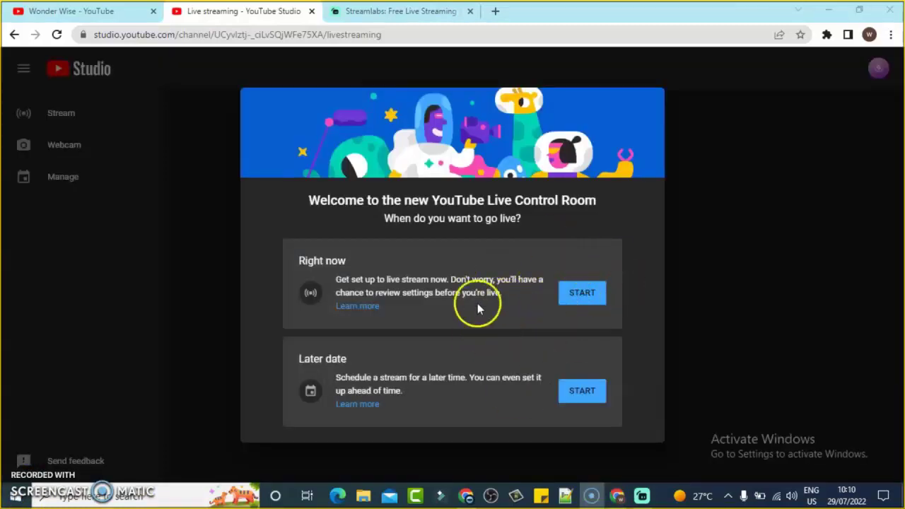
Choose to go live Right now using Streaming software
click(585, 300)
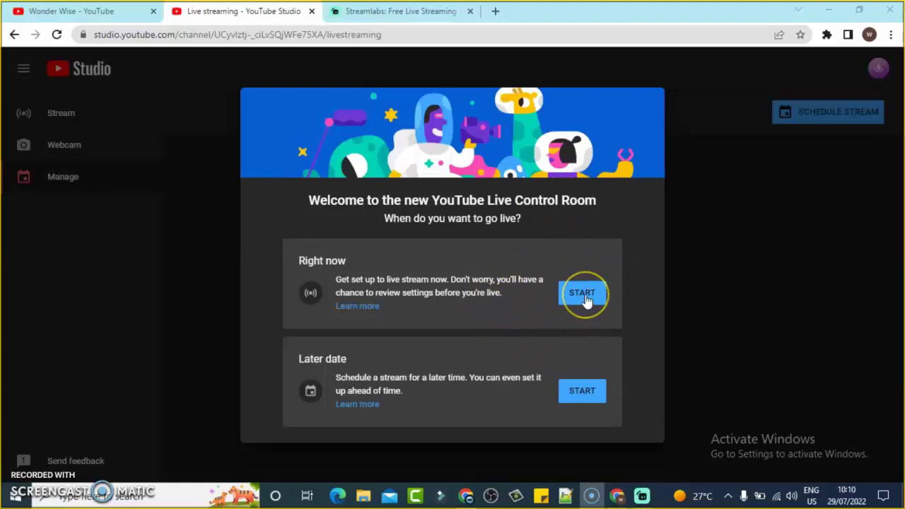
click(586, 300)
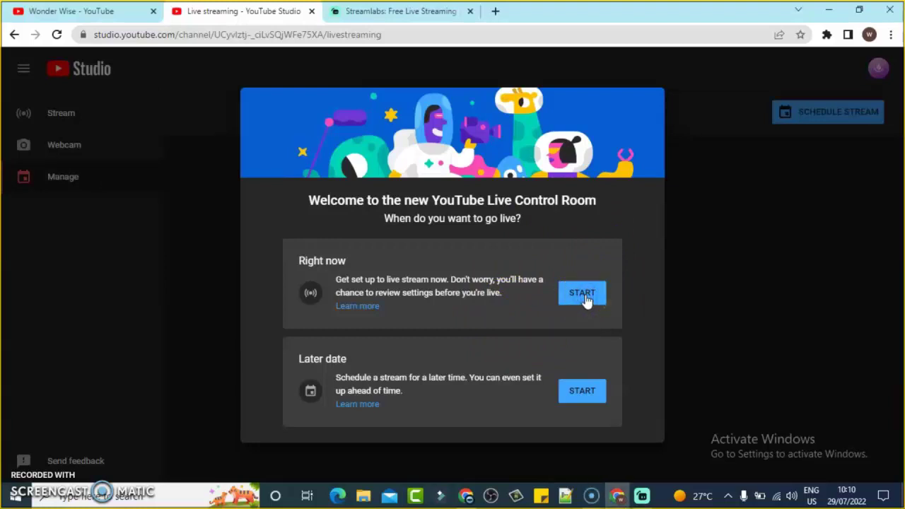
click(585, 300)
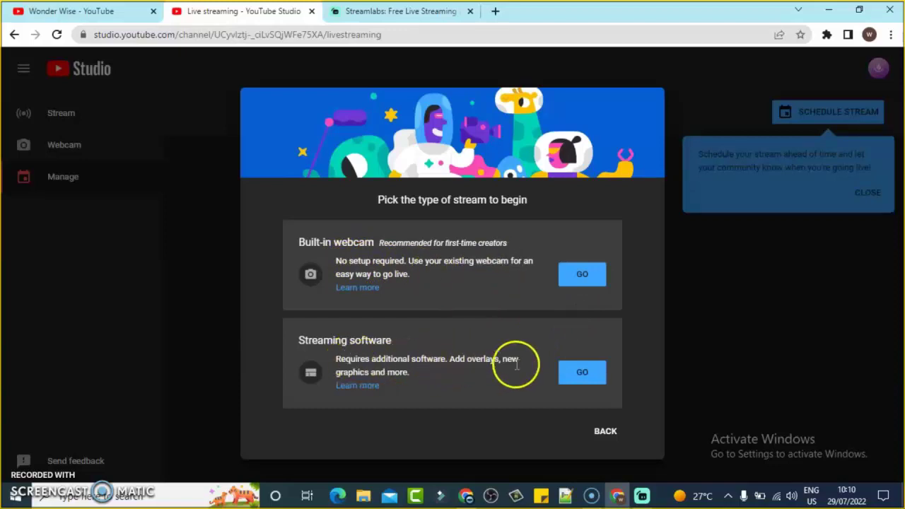
click(583, 377)
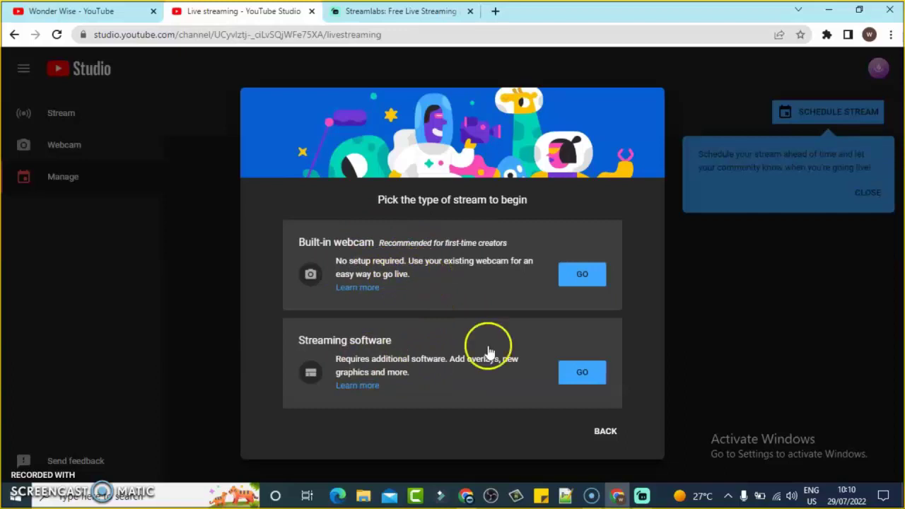
click(588, 380)
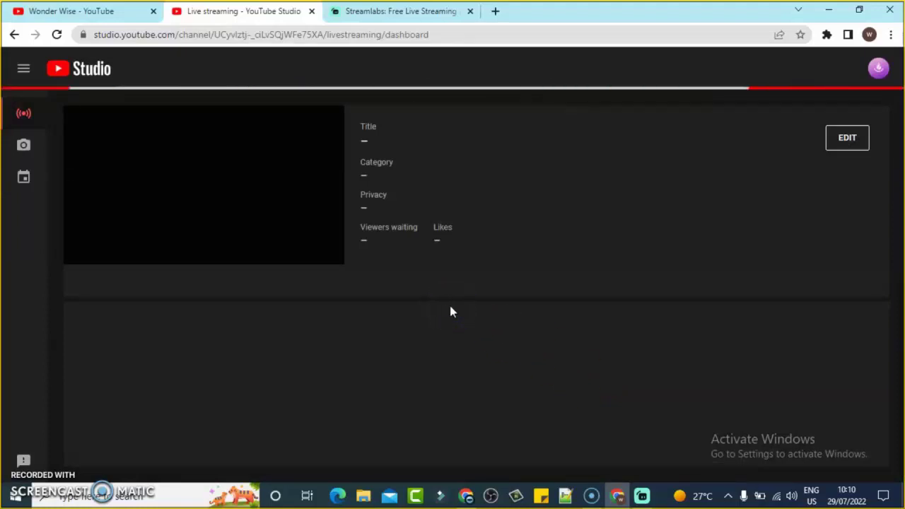
Reload the stalled Live dashboard and wait out the unresponsive page until Wonder Wise Live Stream loads
click(371, 286)
click(265, 335)
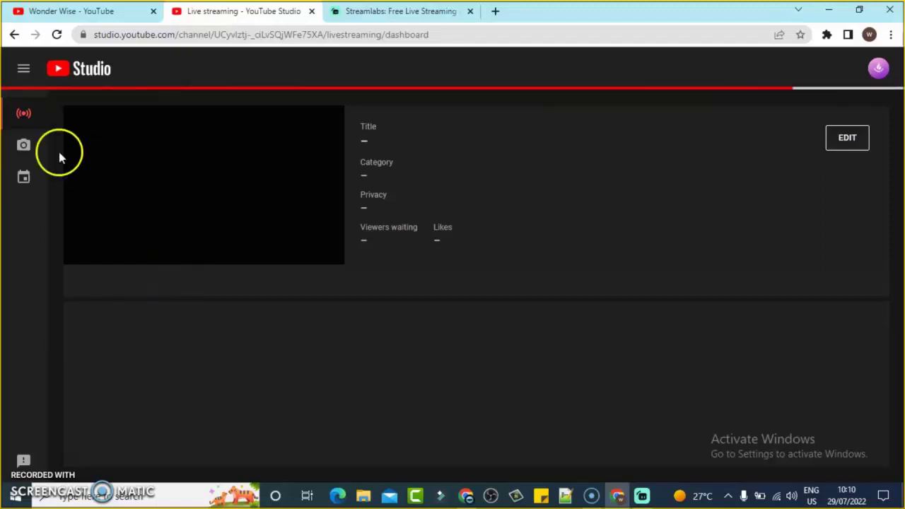
click(21, 112)
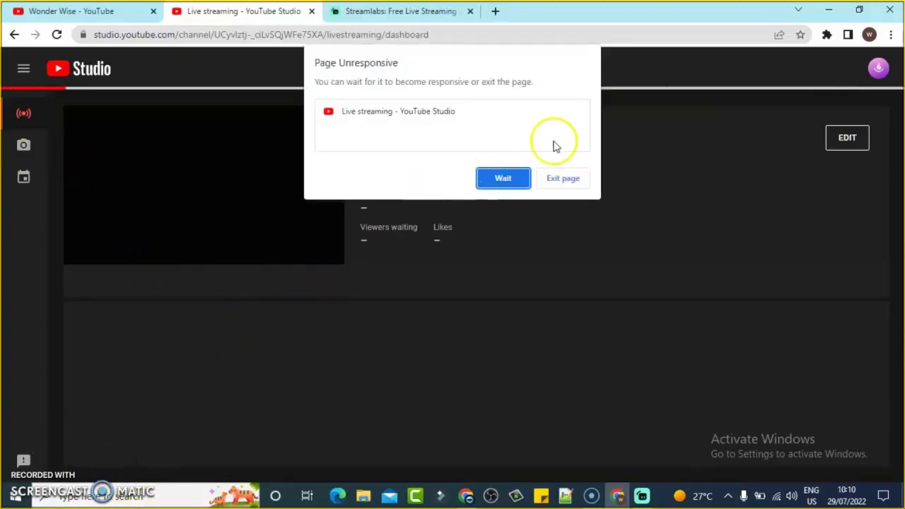
click(502, 179)
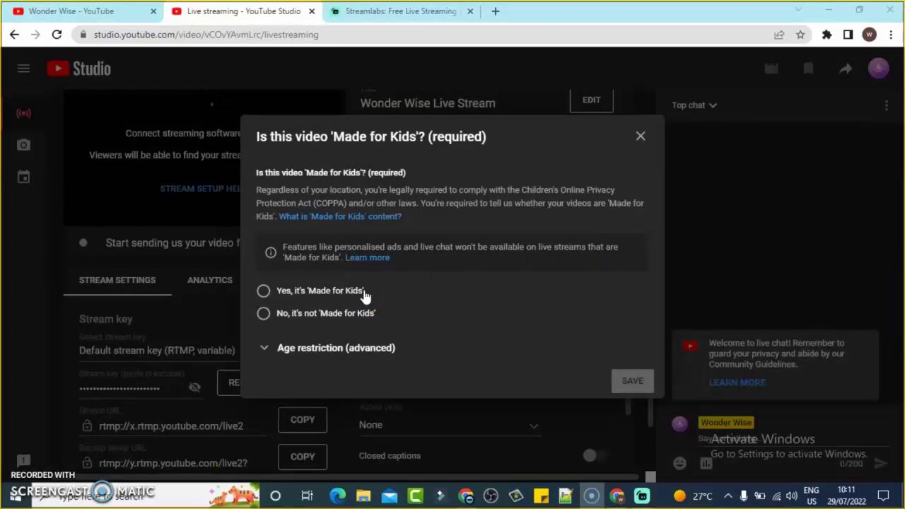
Mark the stream 'No, it's not Made for Kids' and save the change
click(301, 313)
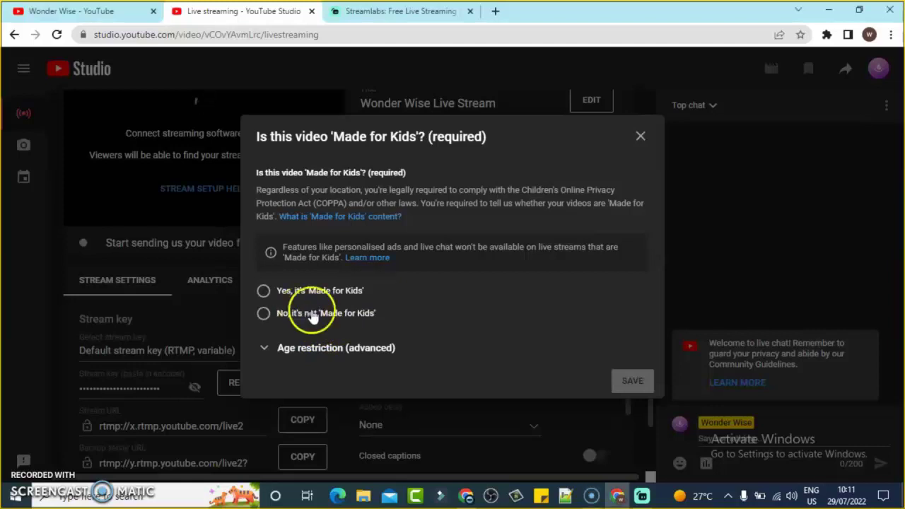
click(263, 315)
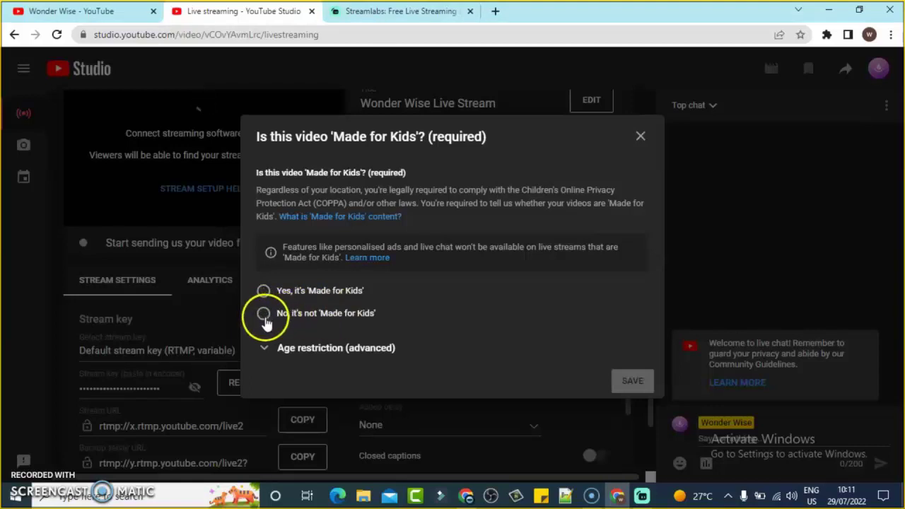
click(263, 313)
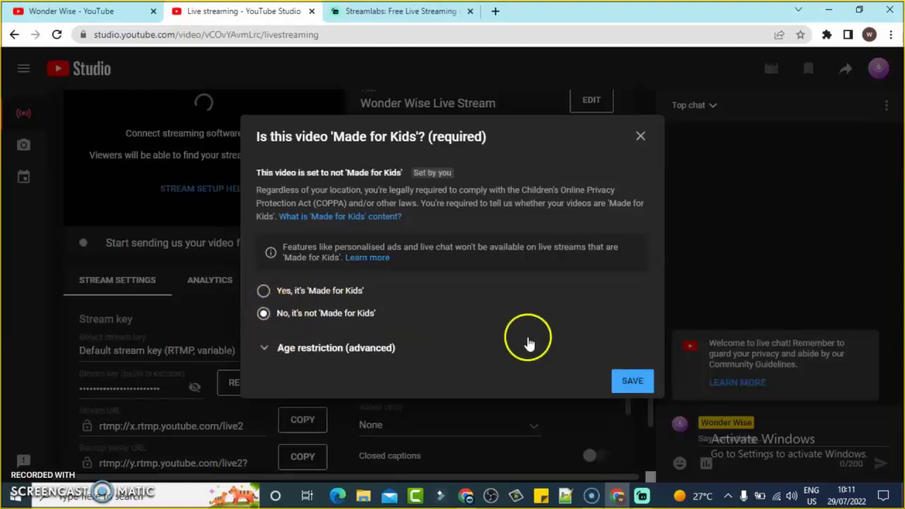
click(635, 382)
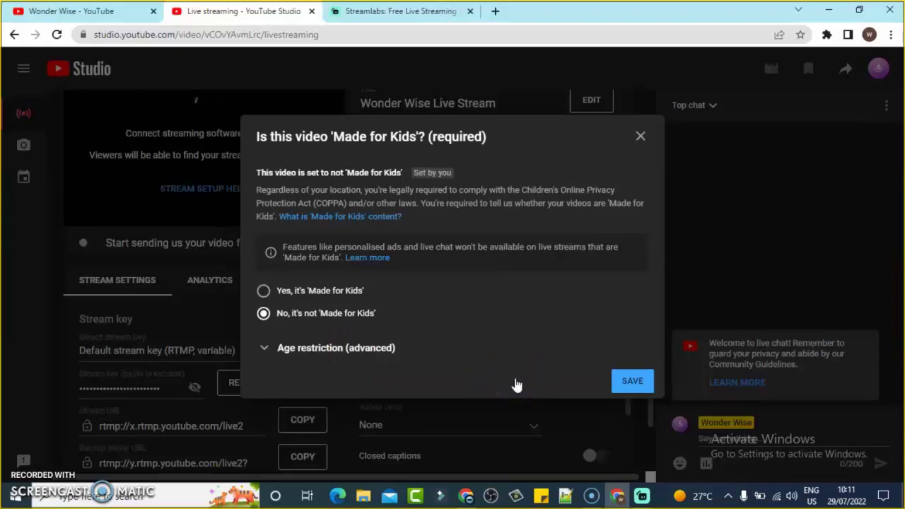
click(631, 381)
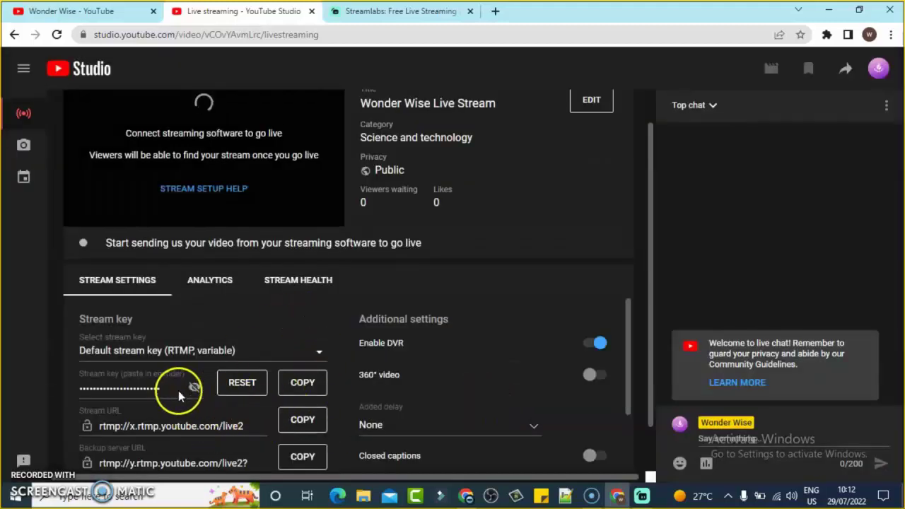
Copy the YouTube stream key and bring Streamlabs' stream settings window to the front
click(306, 388)
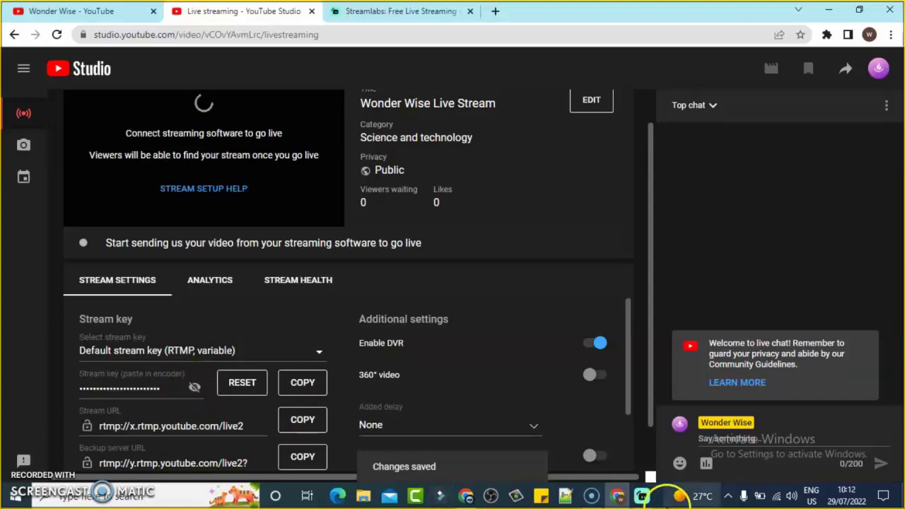
mouse_move(638, 498)
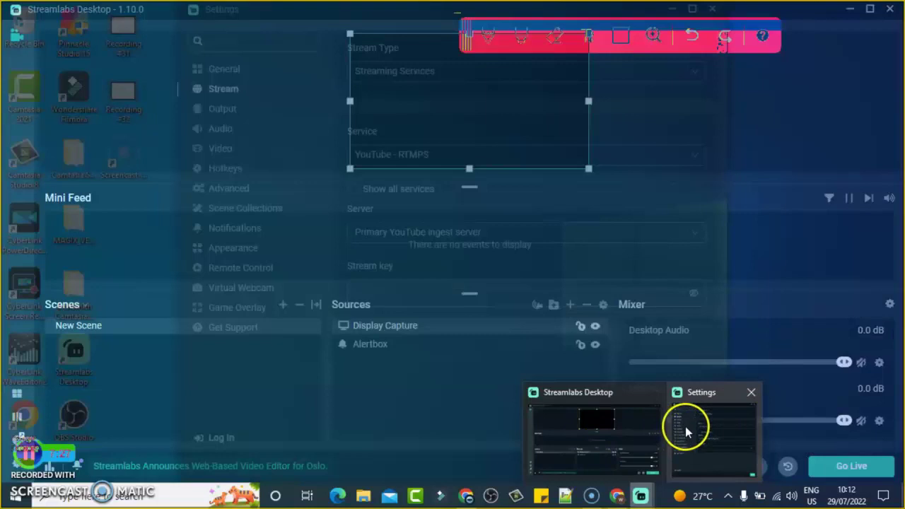
click(686, 427)
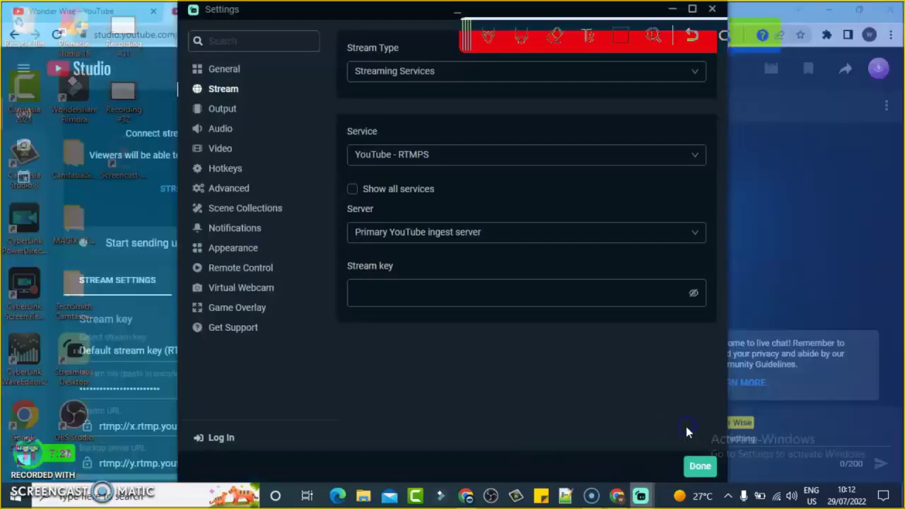
Paste the copied YouTube key into Streamlabs' Stream key field and confirm with Done
click(413, 286)
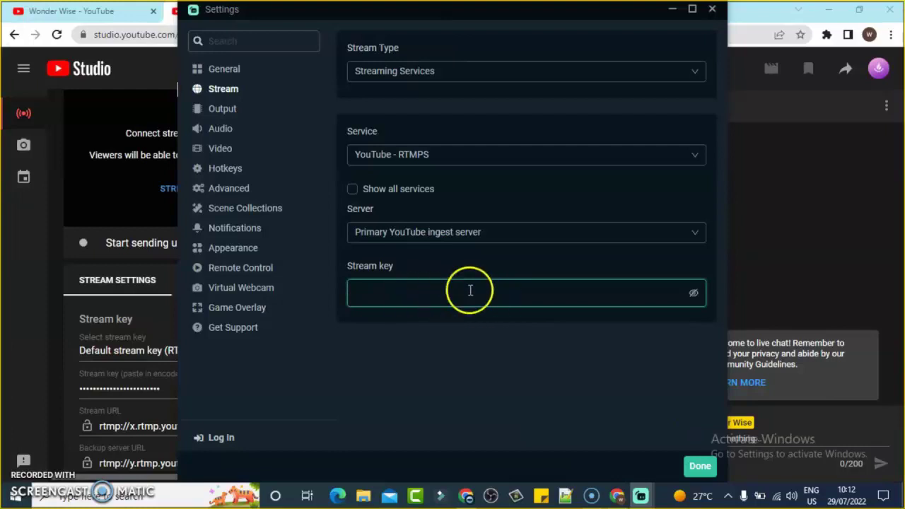
right_click(421, 296)
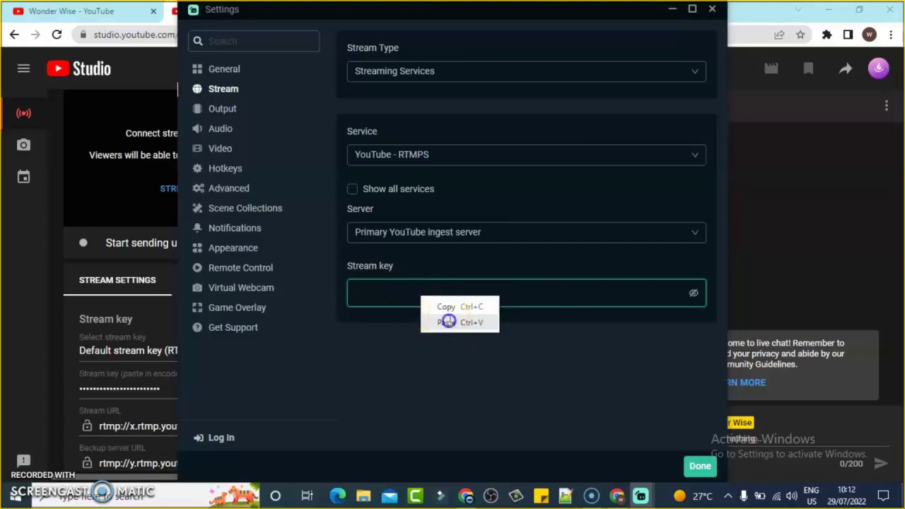
click(448, 321)
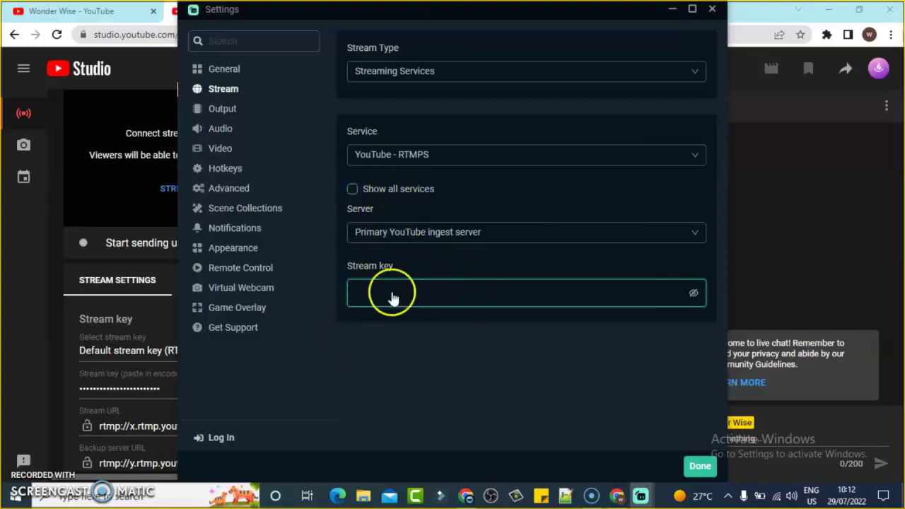
click(393, 190)
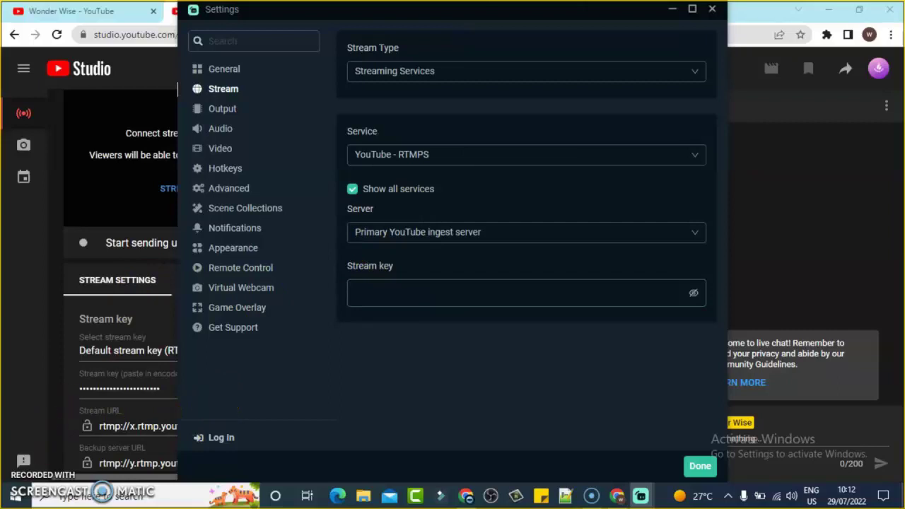
click(545, 369)
click(564, 294)
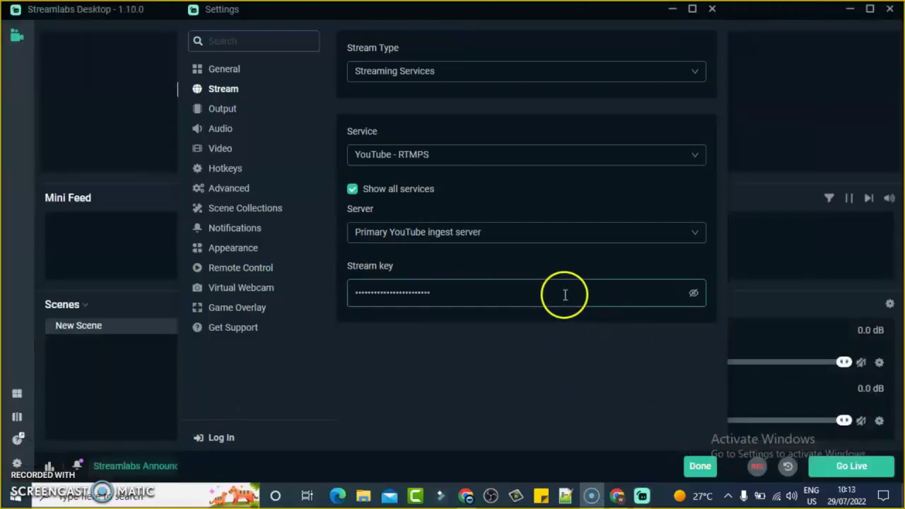
click(701, 467)
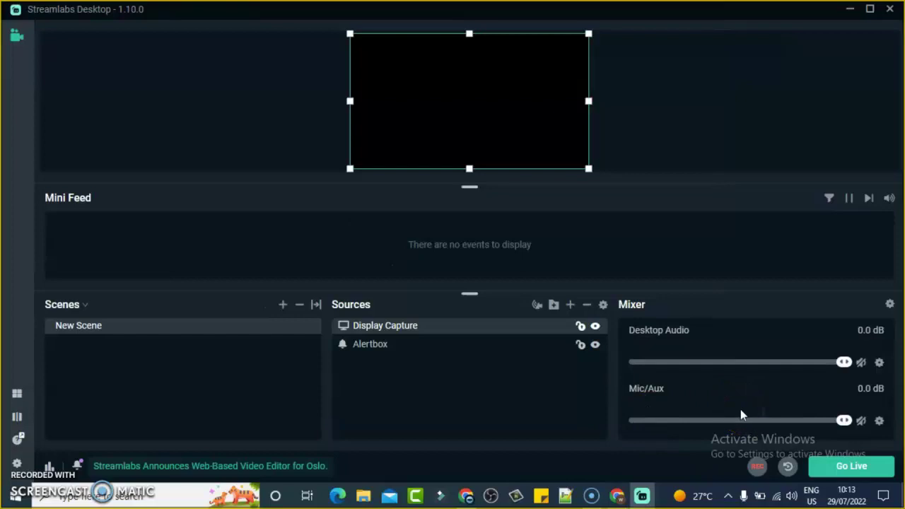
Go Live in Streamlabs, then view YouTube Studio reporting an excellent connection
click(836, 468)
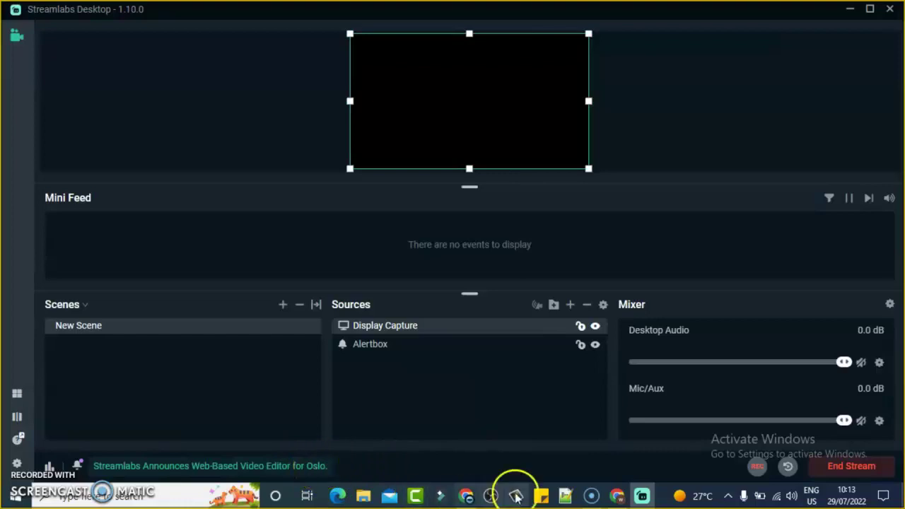
click(618, 497)
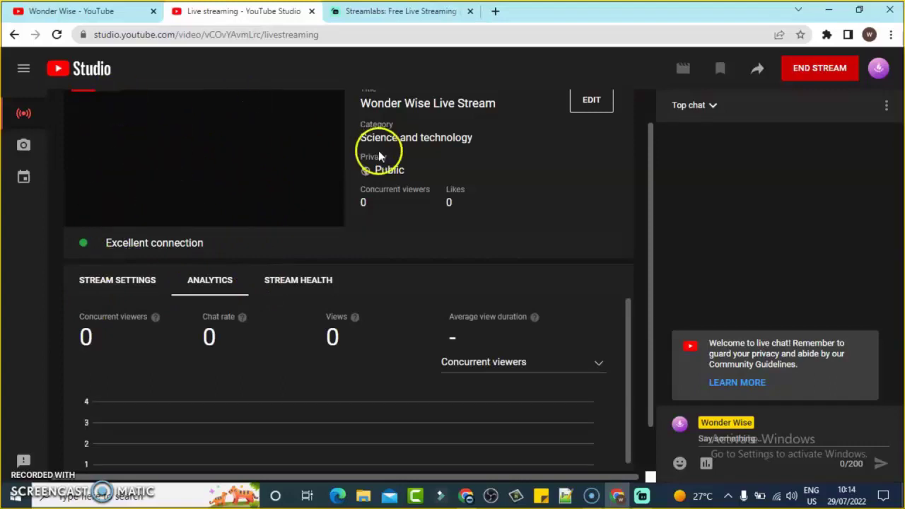
Confirm the LIVE badge in Studio, check Streamlabs, then go to the Wonder Wise channel tab
click(651, 193)
scroll(646, 147, up, 1)
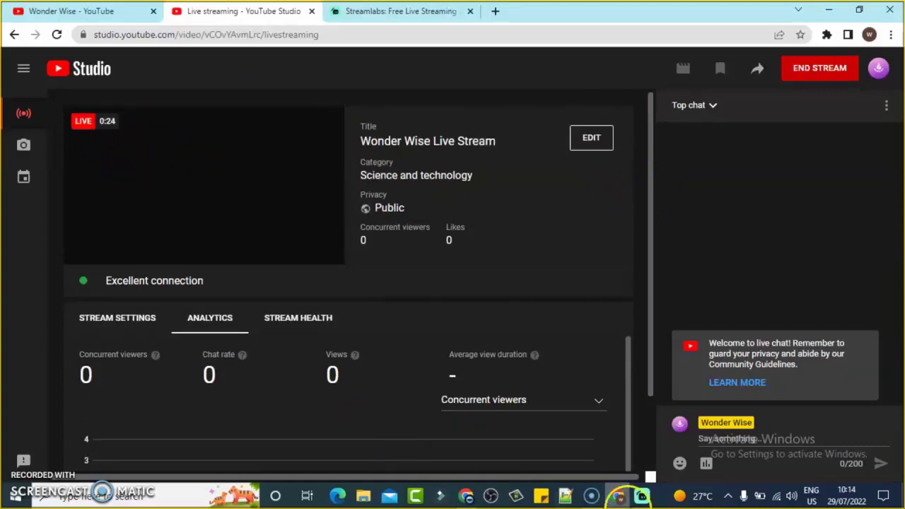
click(641, 496)
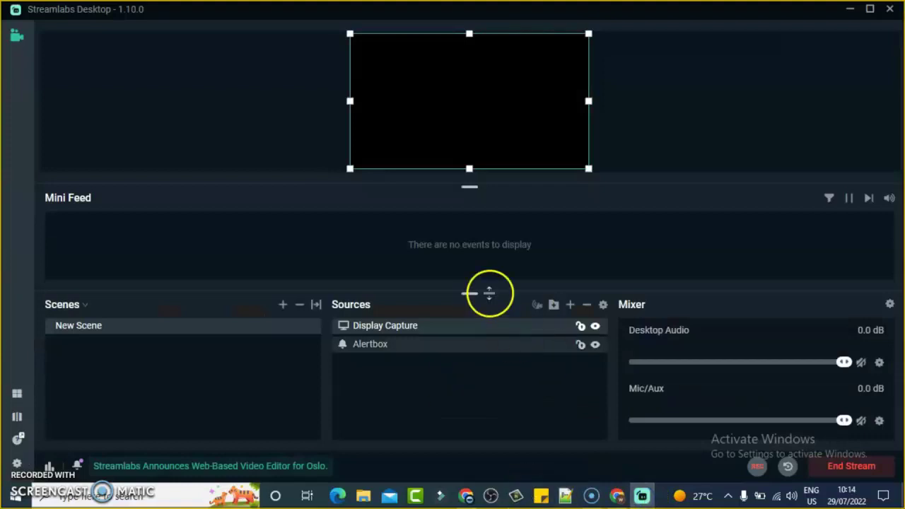
click(413, 331)
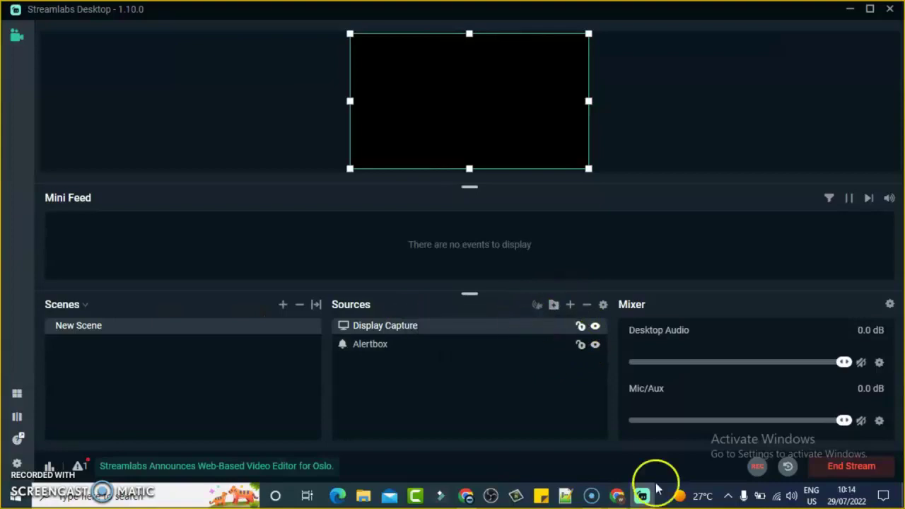
click(618, 496)
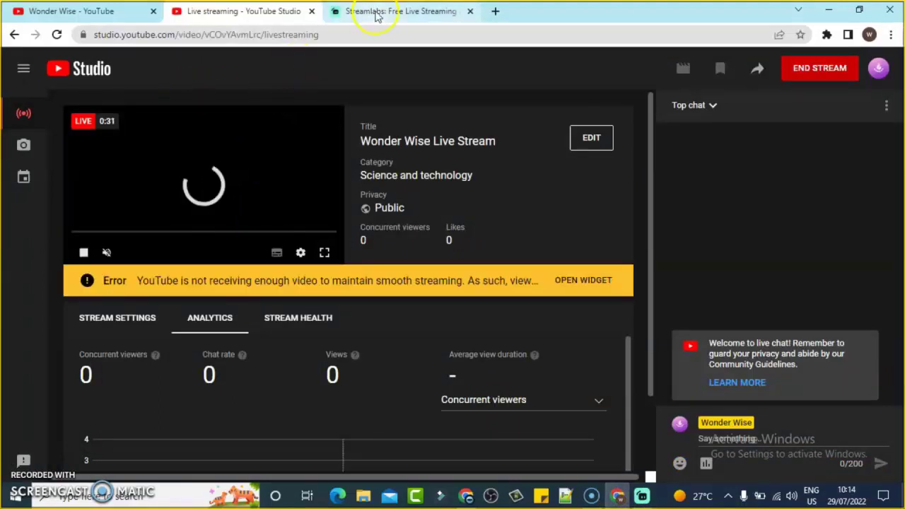
click(104, 14)
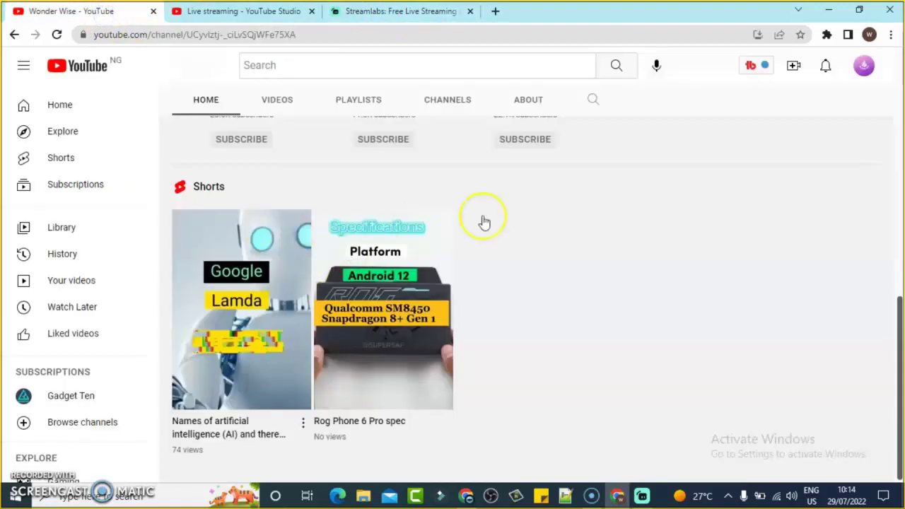
Reload the Wonder Wise channel page with F5 so Wonder Wise Live Stream shows as LIVE
click(896, 242)
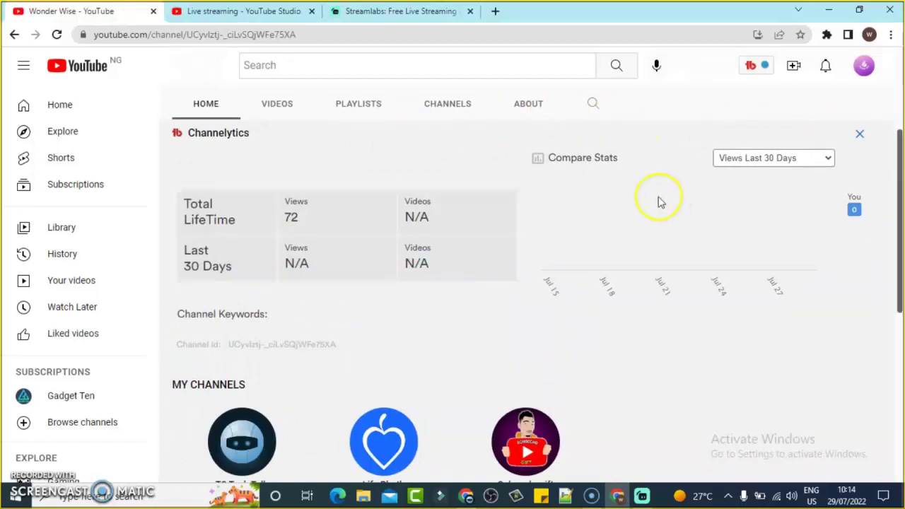
key(F5)
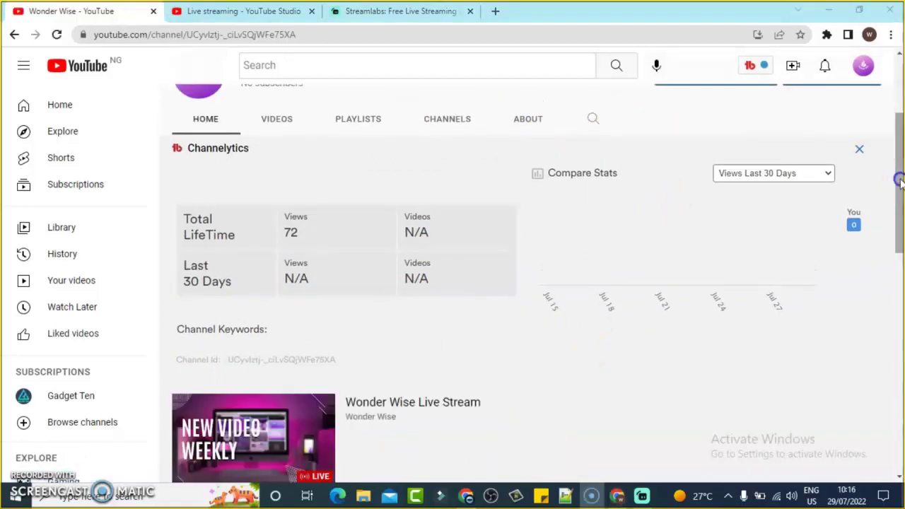